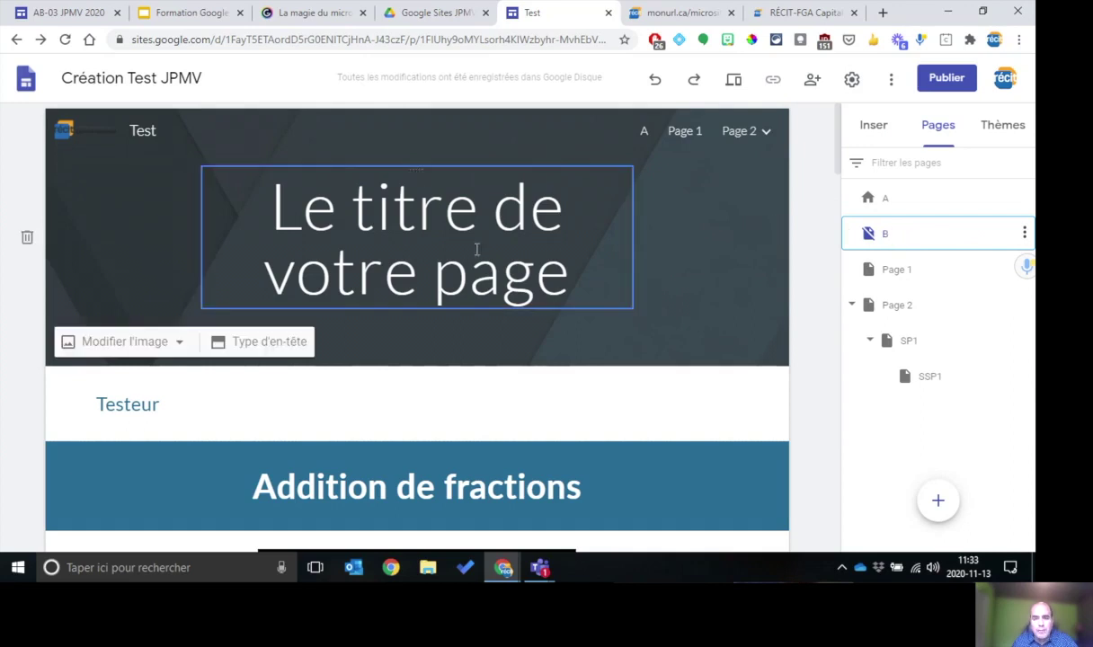
# - Replace the placeholder title in page B's header with "B"
pyautogui.moveTo(569, 270); pyautogui.dragTo(225, 194)
pyautogui.write('B')
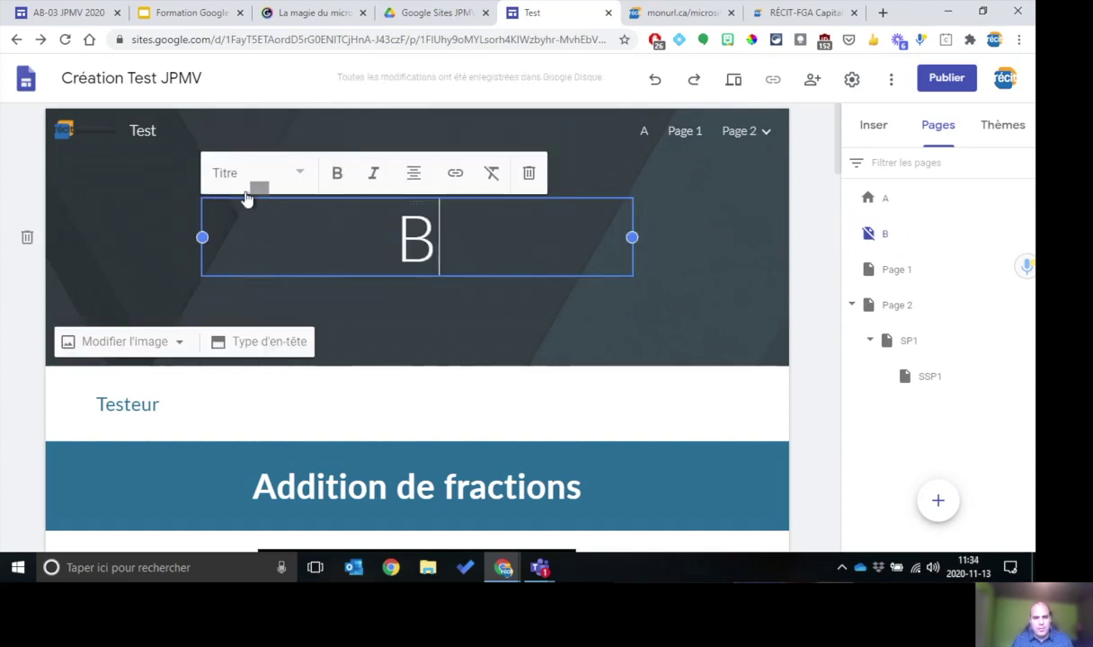
pyautogui.click(431, 315)
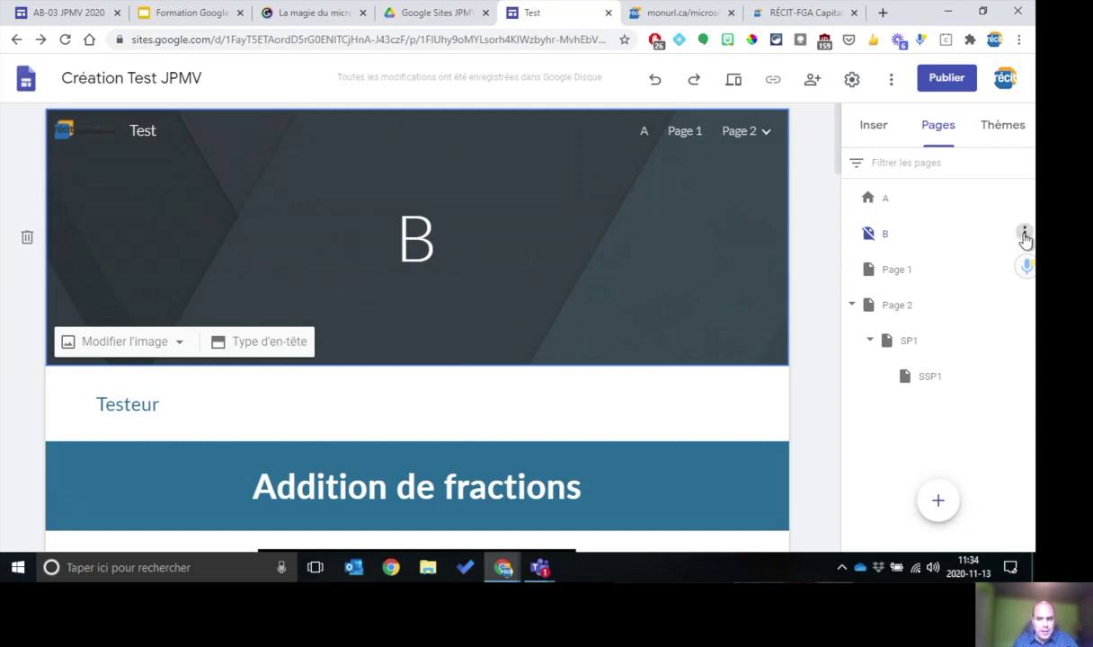
pyautogui.click(1025, 236)
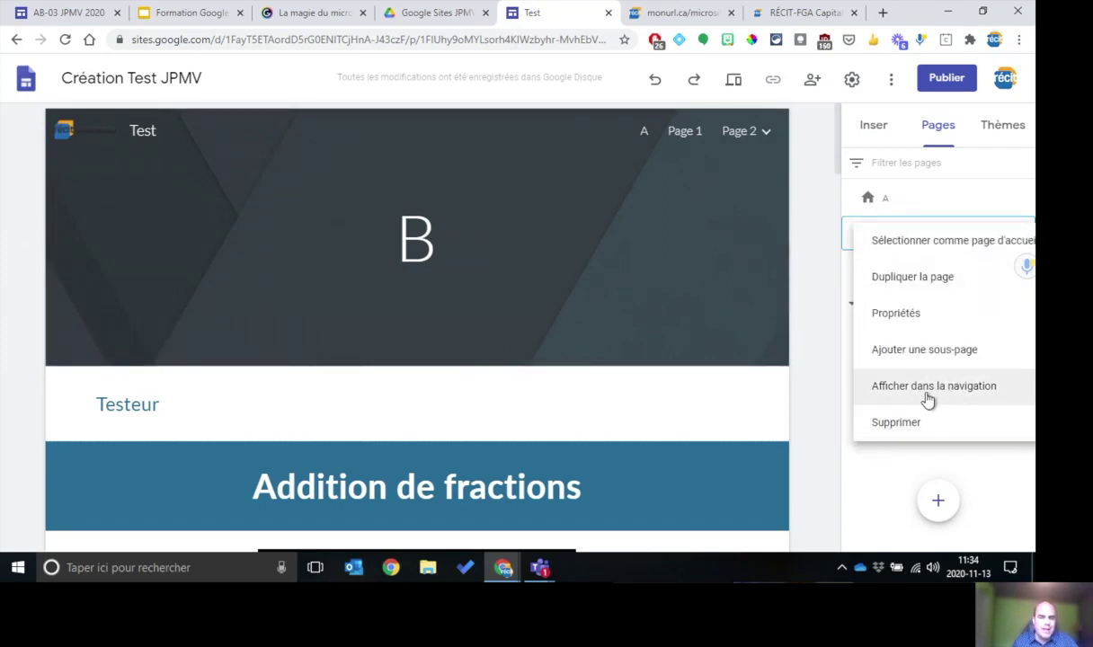
pyautogui.click(831, 383)
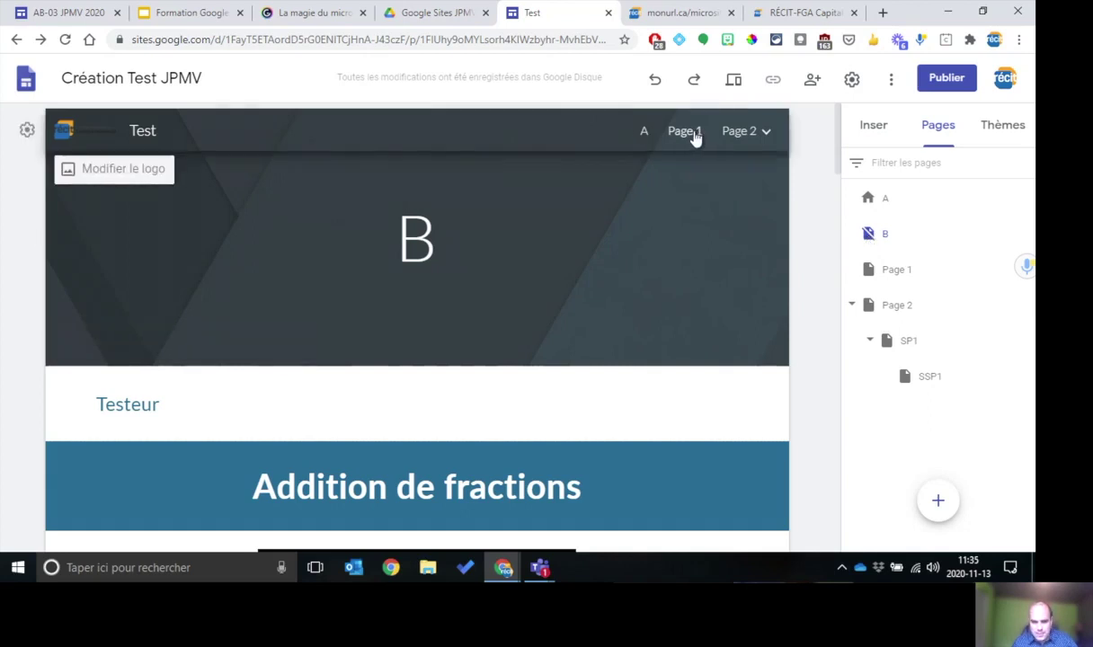
pyautogui.scroll(-5, 674, 164)
pyautogui.scroll(5, 629, 369)
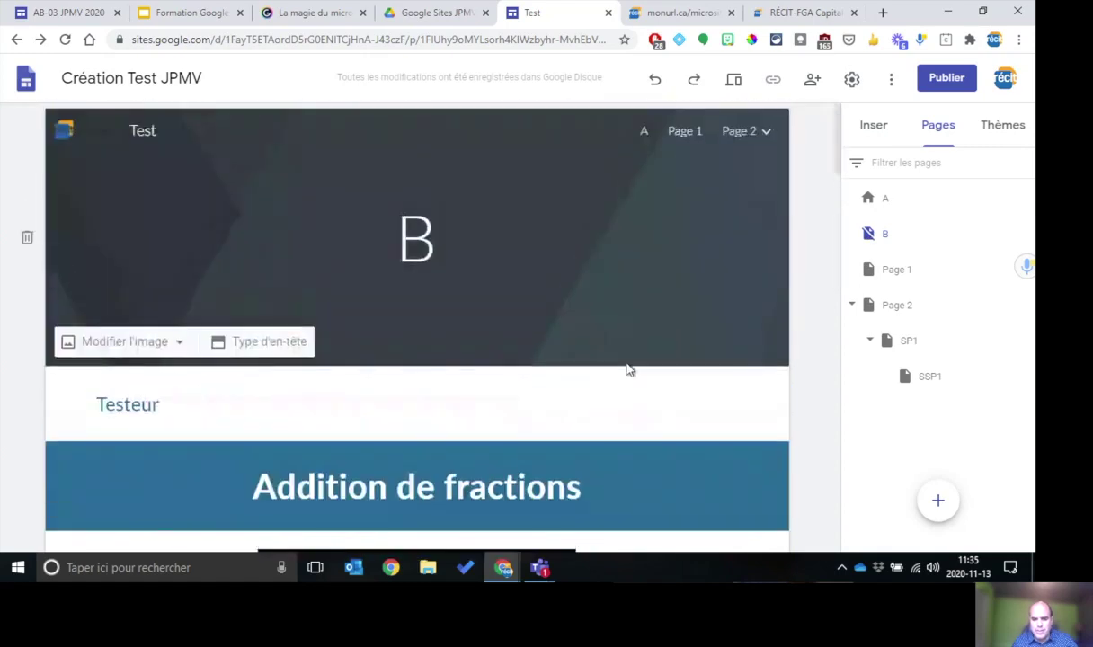
# - Start inserting a button on page B and name it "Page B"
pyautogui.click(879, 131)
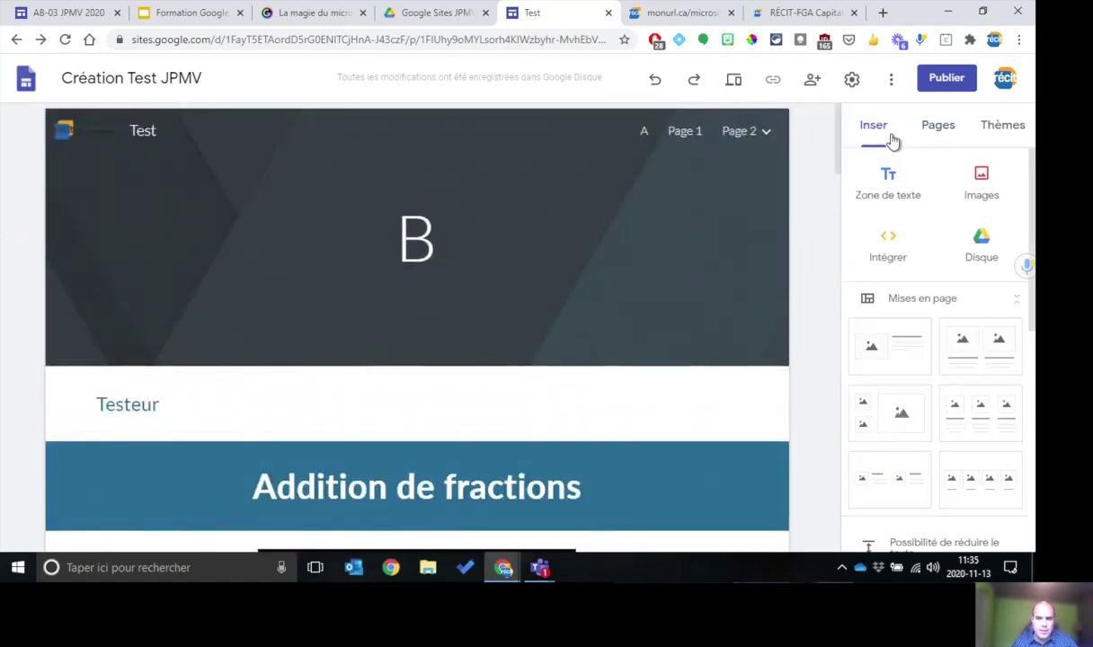
pyautogui.scroll(-3, 937, 304)
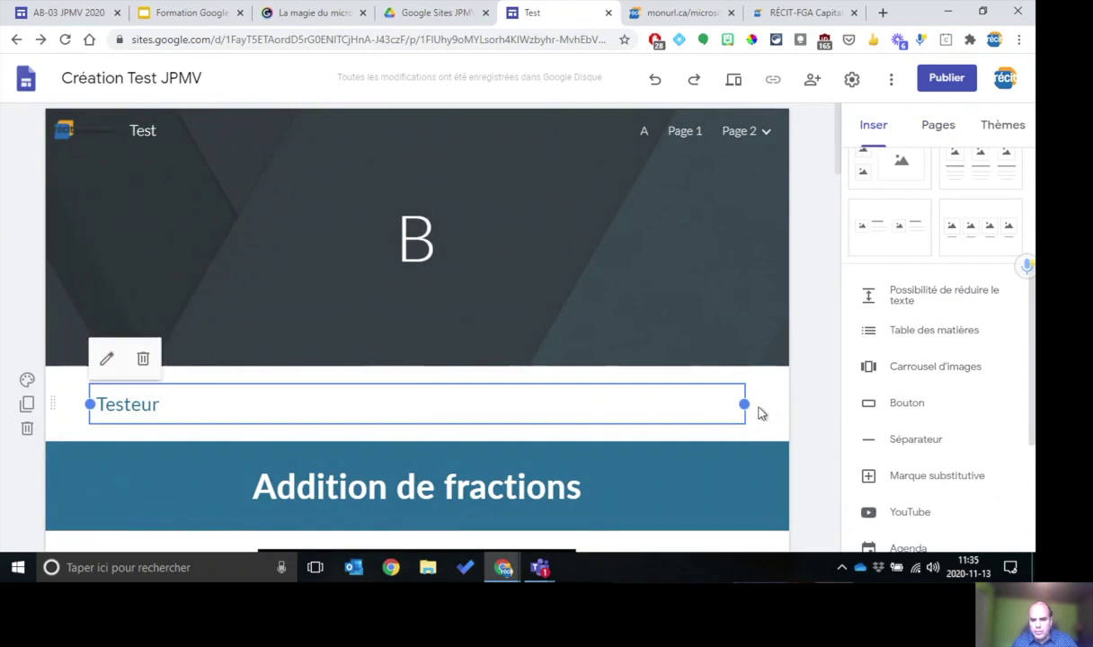
pyautogui.click(943, 411)
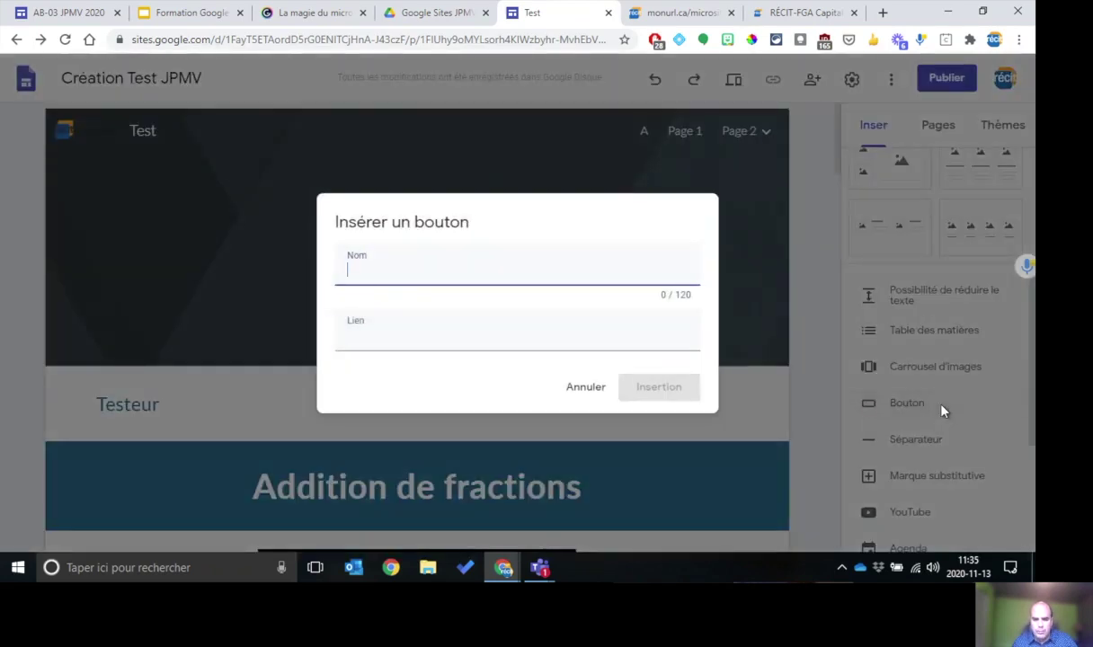
pyautogui.write('B')
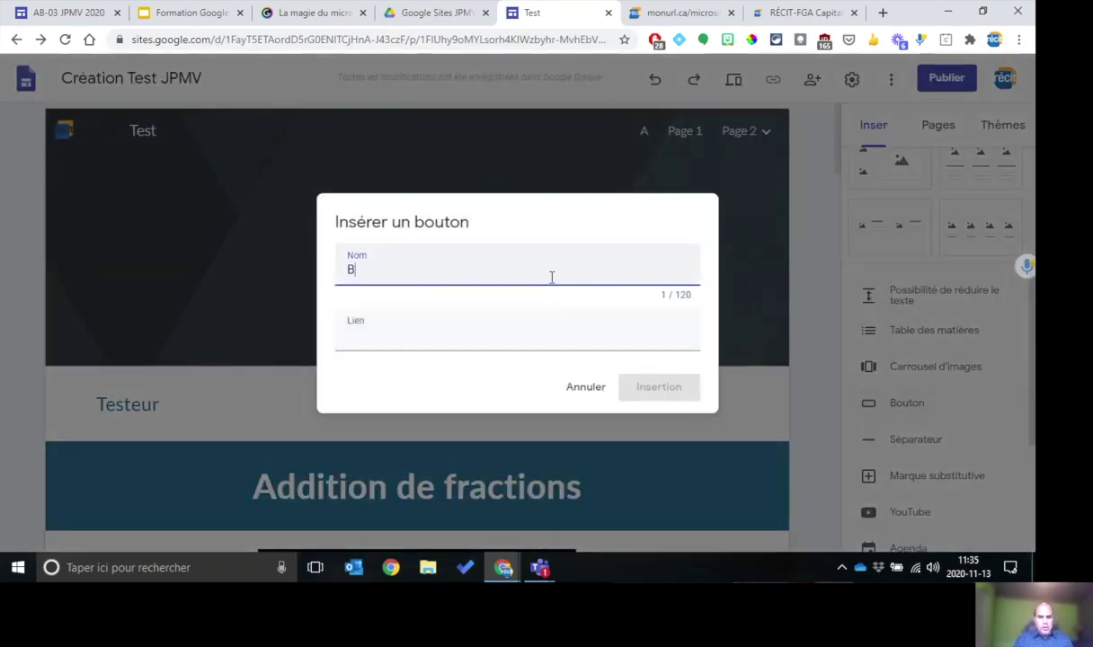
pyautogui.press('BackSpace')
pyautogui.write('Page B')
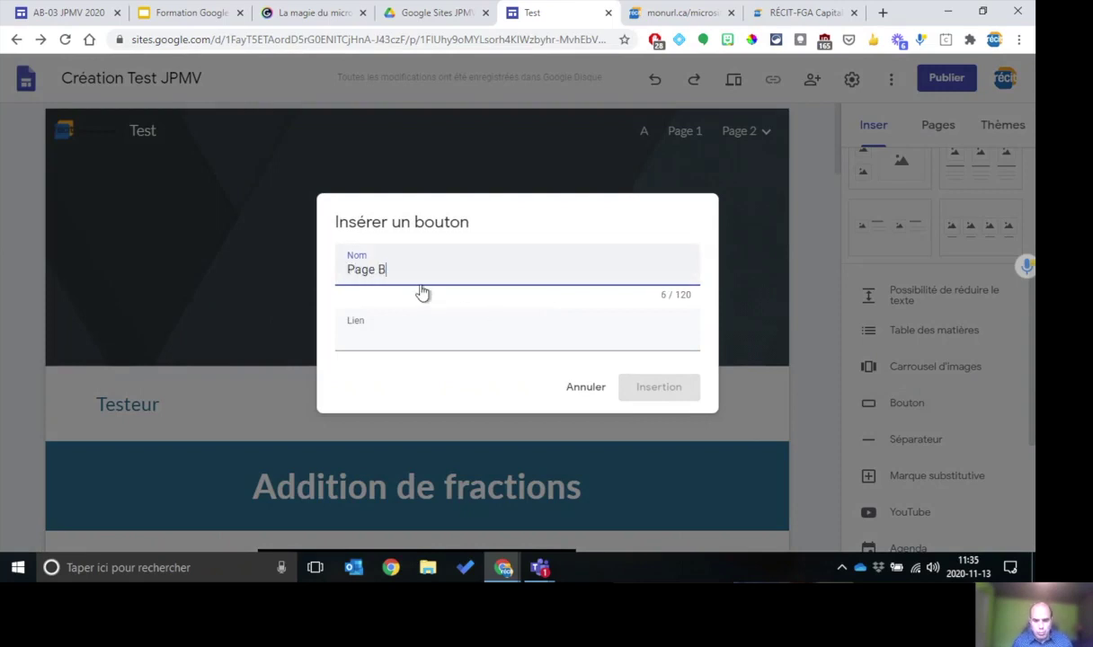
# - Link the new button to the copied address of the monurl.ca/microsite "créer-le-site" tutorial page and insert it
pyautogui.click(400, 345)
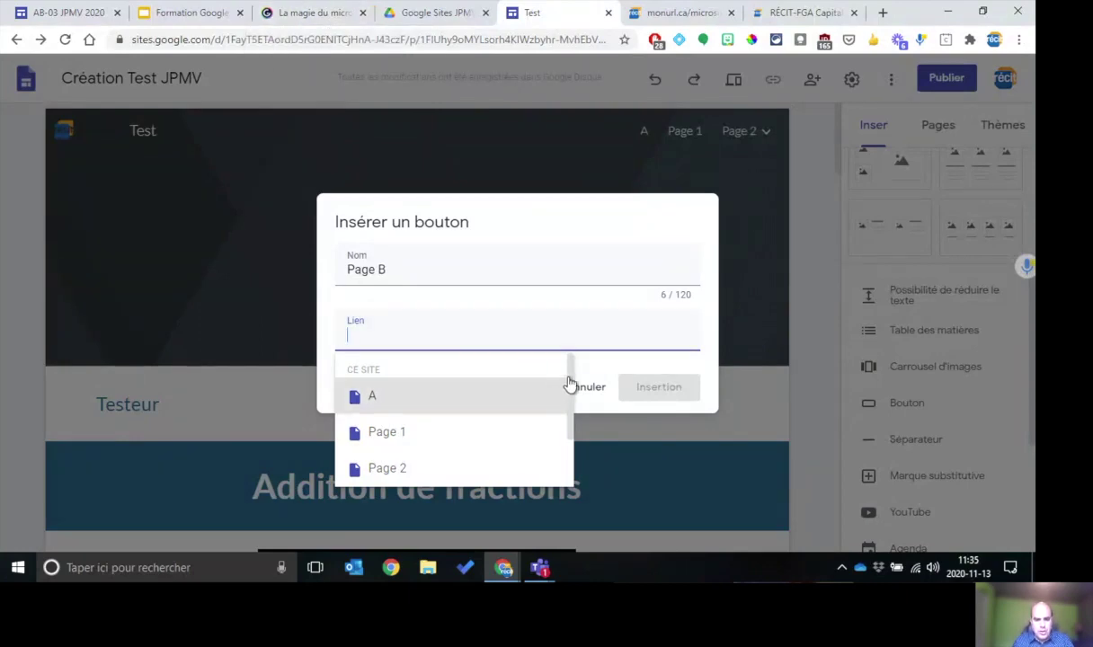
pyautogui.moveTo(568, 383); pyautogui.dragTo(566, 454)
pyautogui.moveTo(568, 410); pyautogui.dragTo(571, 366)
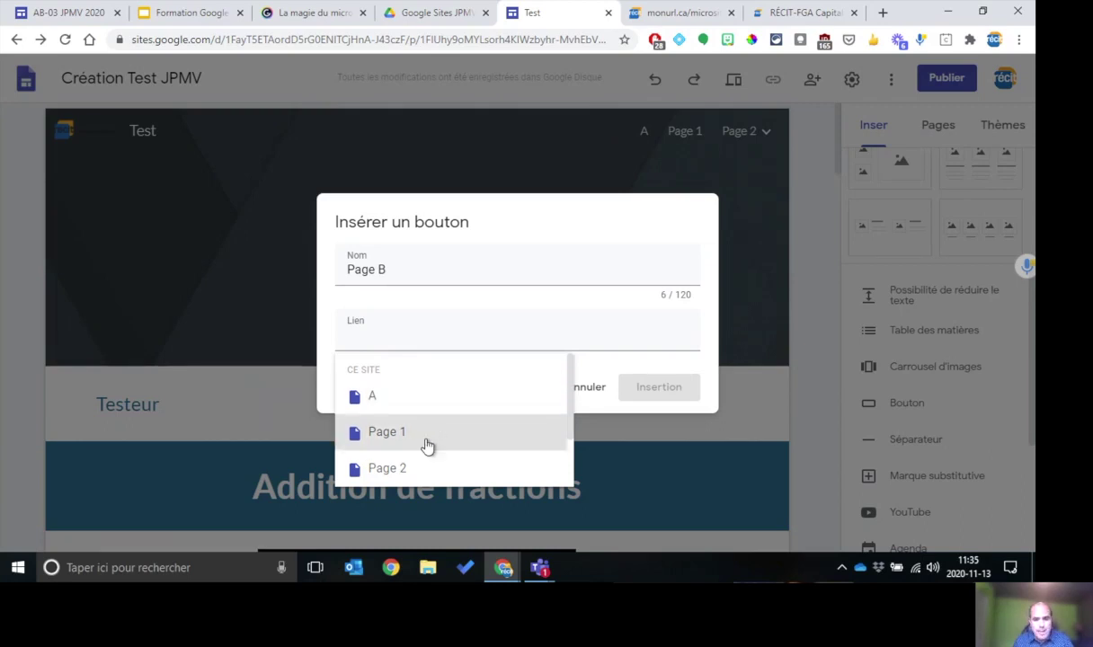
pyautogui.click(550, 329)
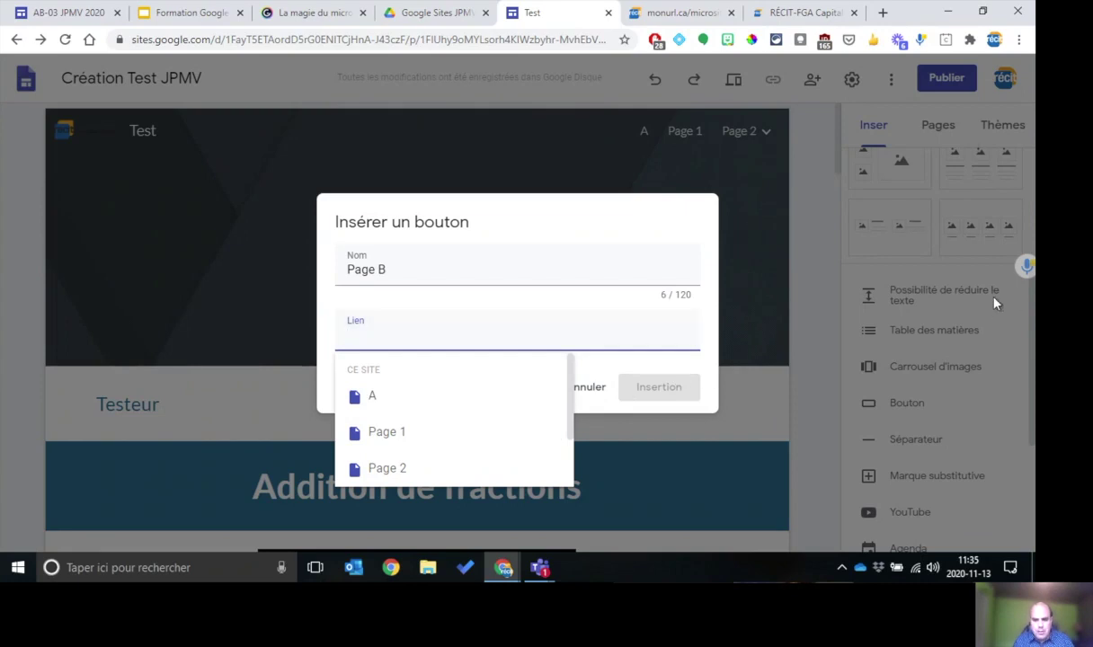
pyautogui.click(661, 13)
pyautogui.click(532, 40)
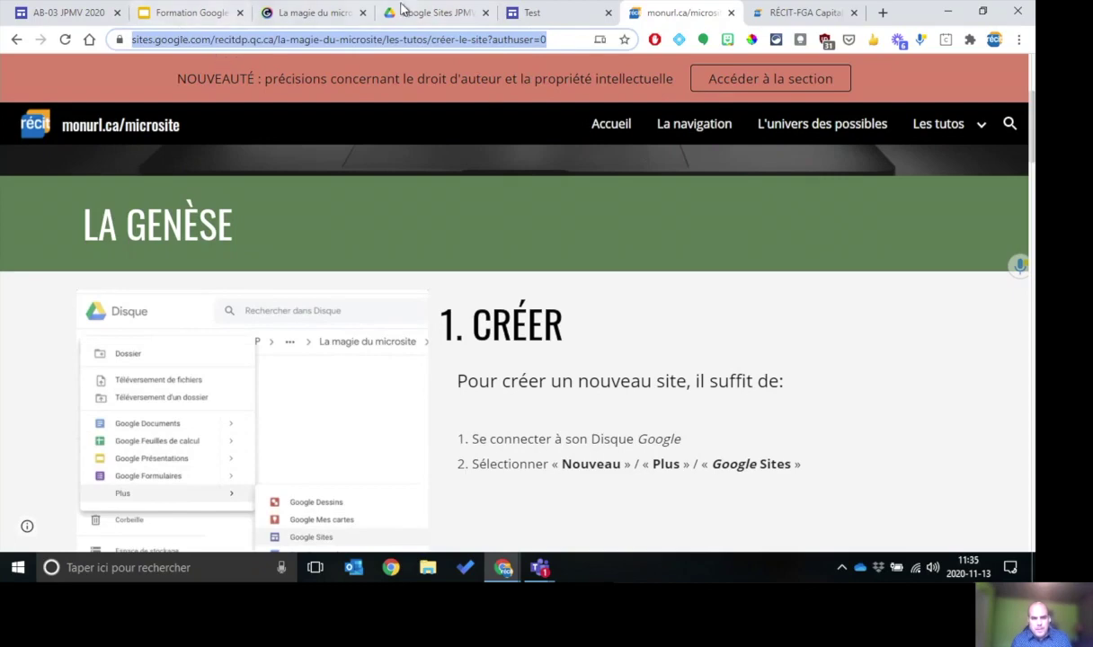
pyautogui.click(431, 13)
pyautogui.click(535, 13)
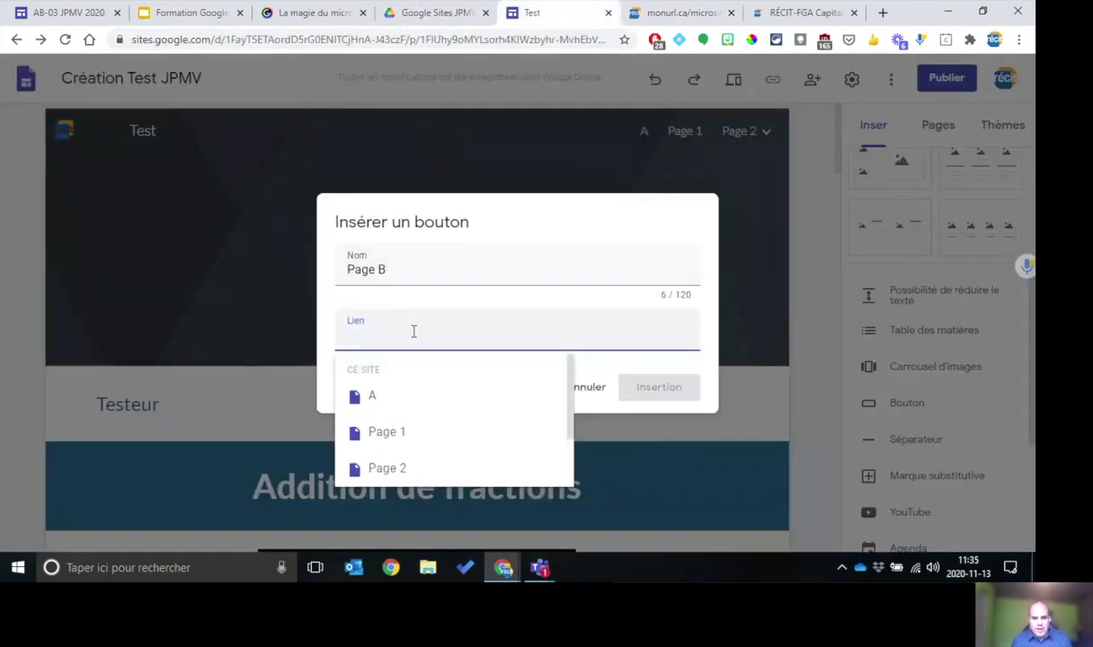
pyautogui.write('https://sites.google.com/recitdp.qc.ca/la-magie-du-microsite/les-tutos/cr%C3%A9er-le-site?authuser=0')
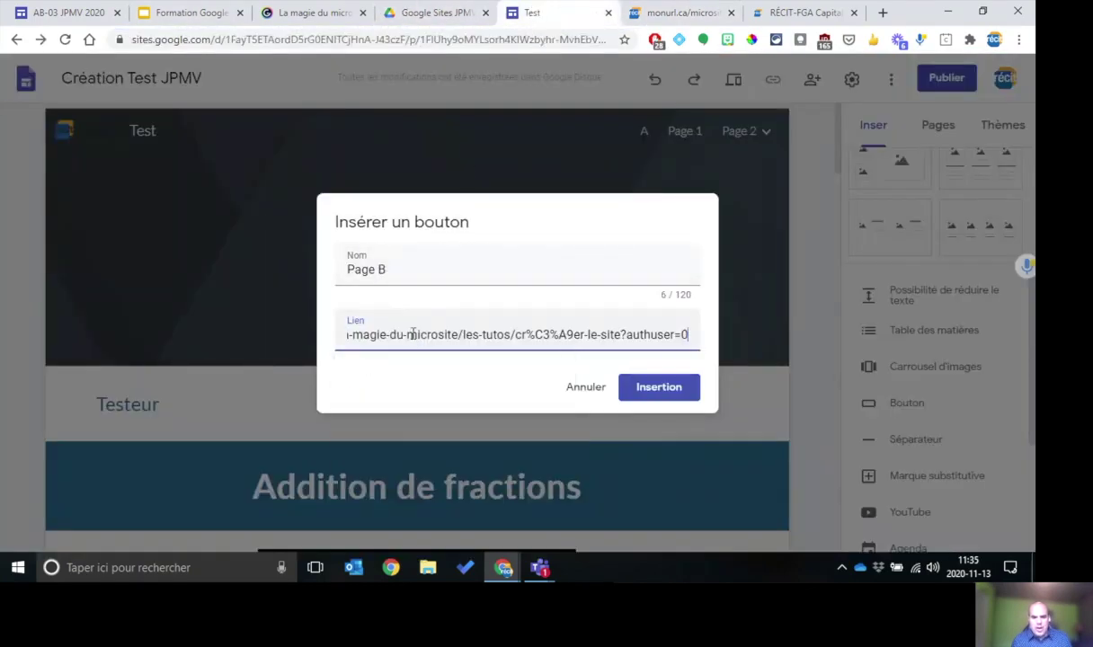
pyautogui.click(689, 387)
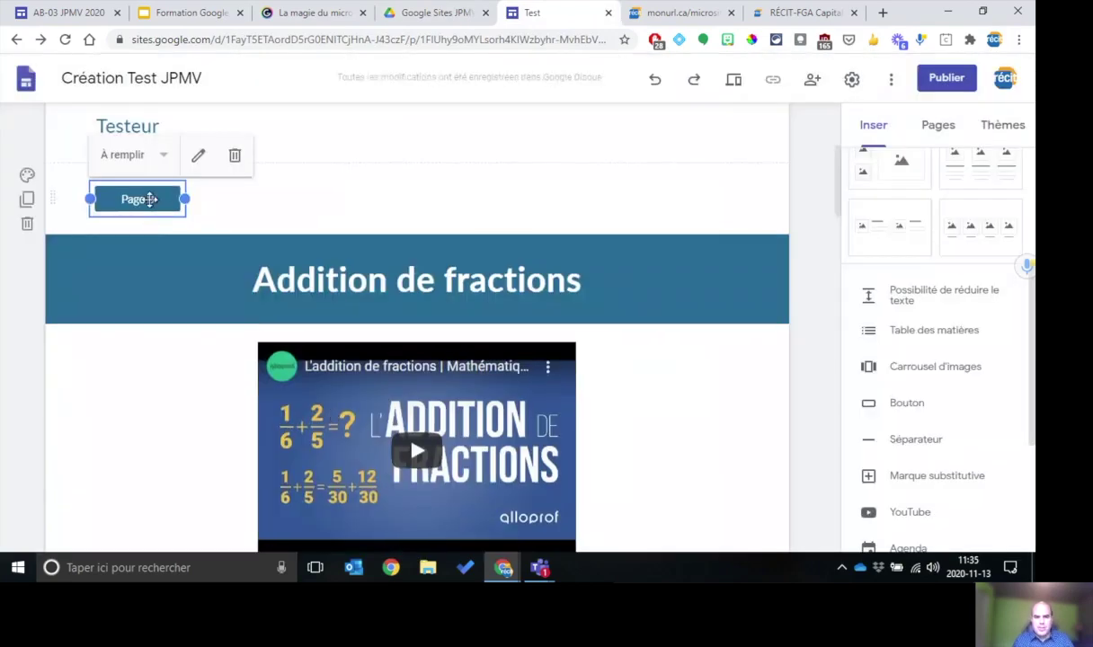
pyautogui.scroll(3, 586, 207)
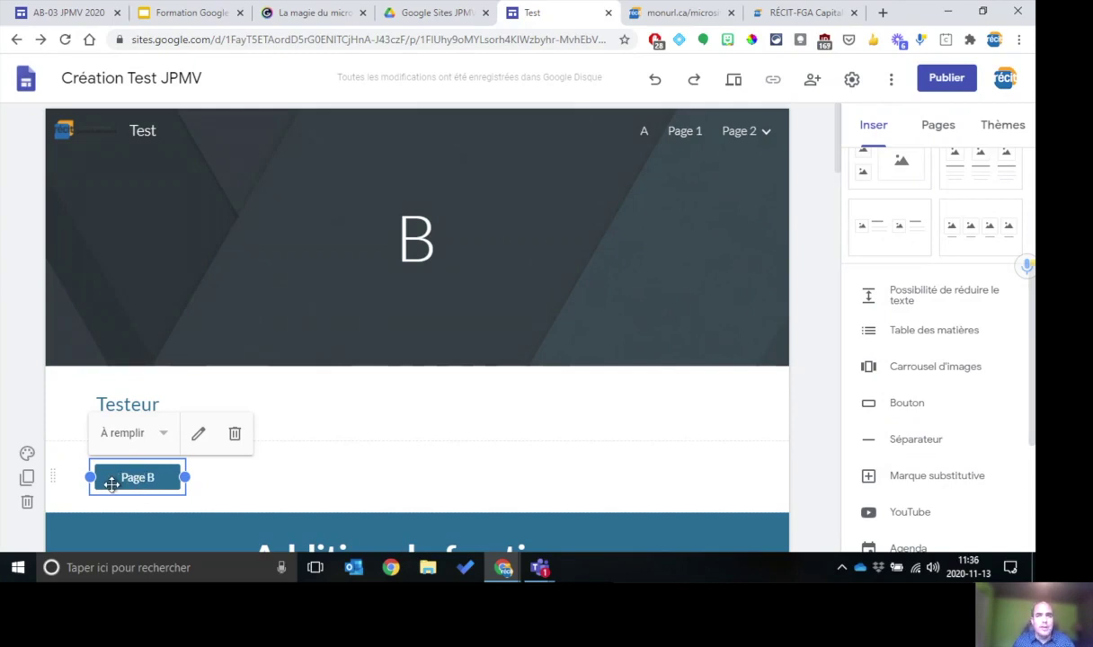
pyautogui.moveTo(731, 149)
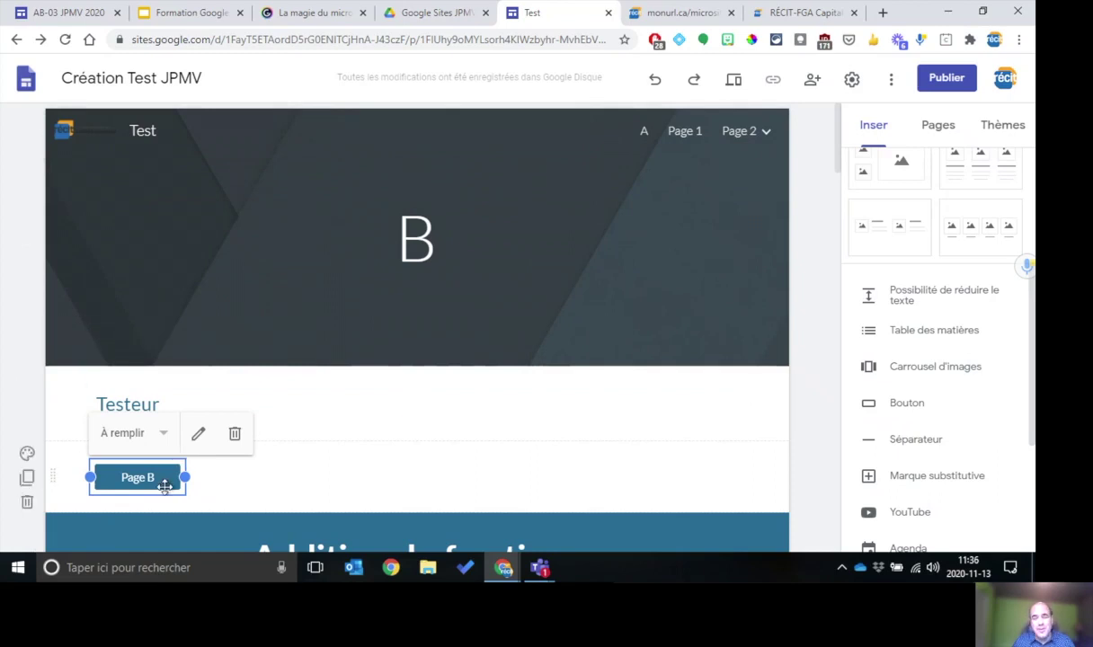
pyautogui.click(946, 131)
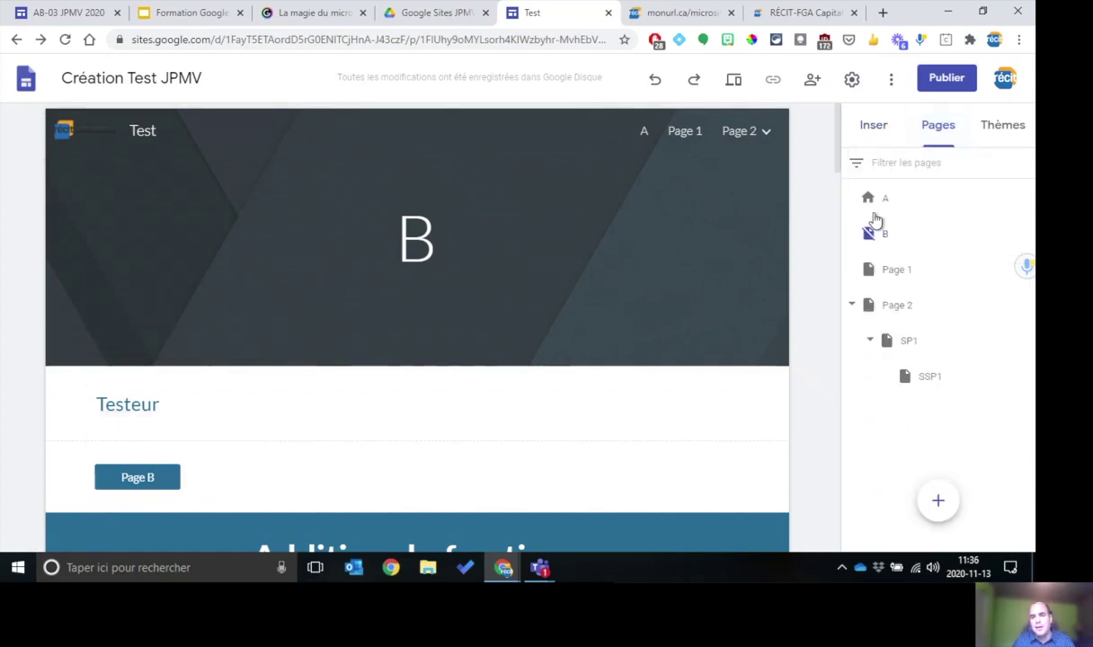
pyautogui.click(872, 243)
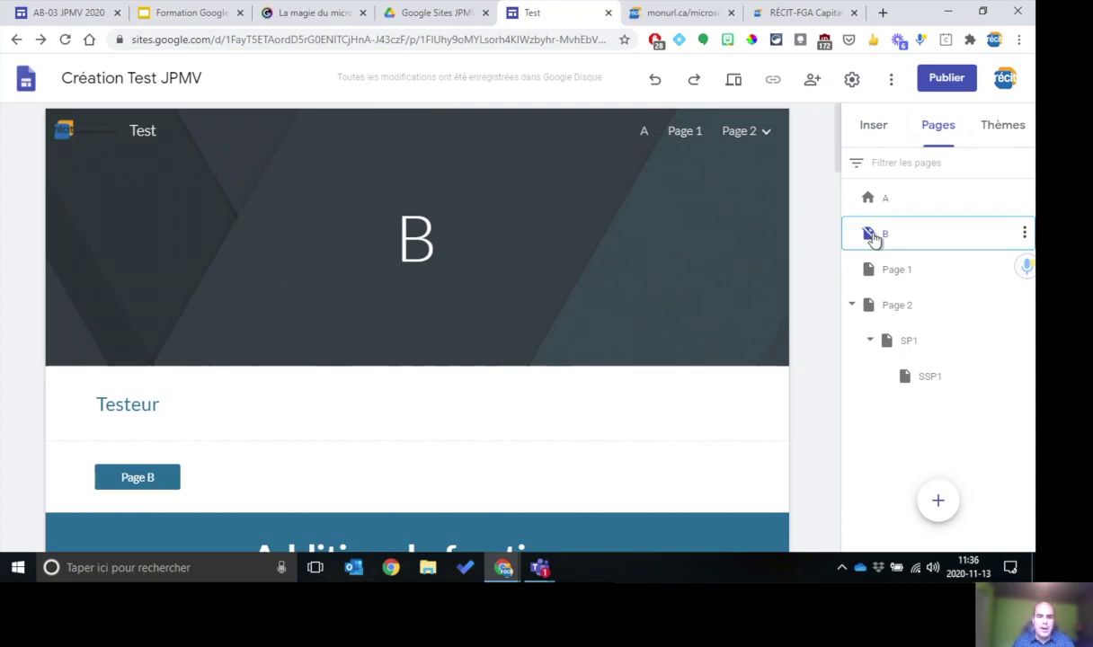
pyautogui.click(161, 461)
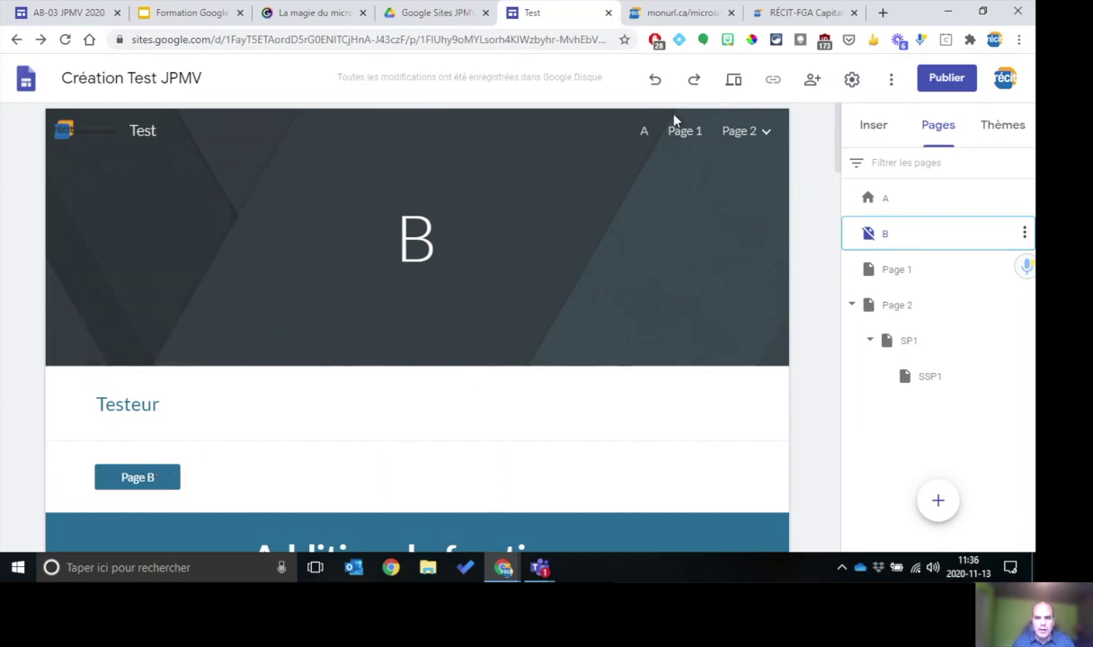
pyautogui.click(400, 469)
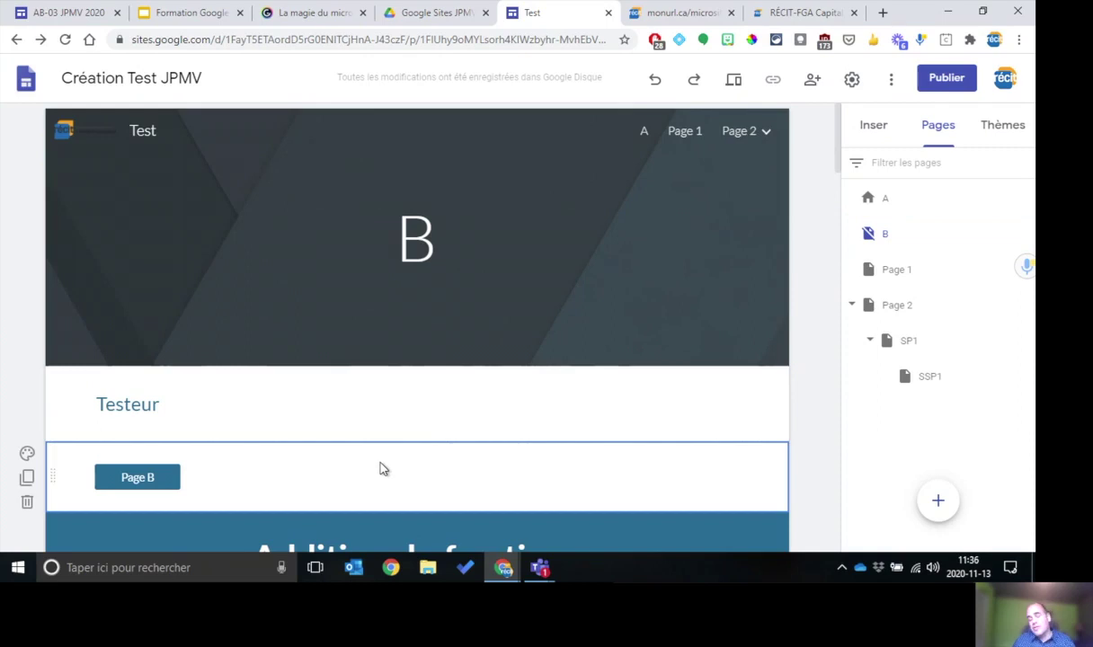
# - Duplicate the section containing the Page B button and delete the extra copy
pyautogui.scroll(-3, 270, 445)
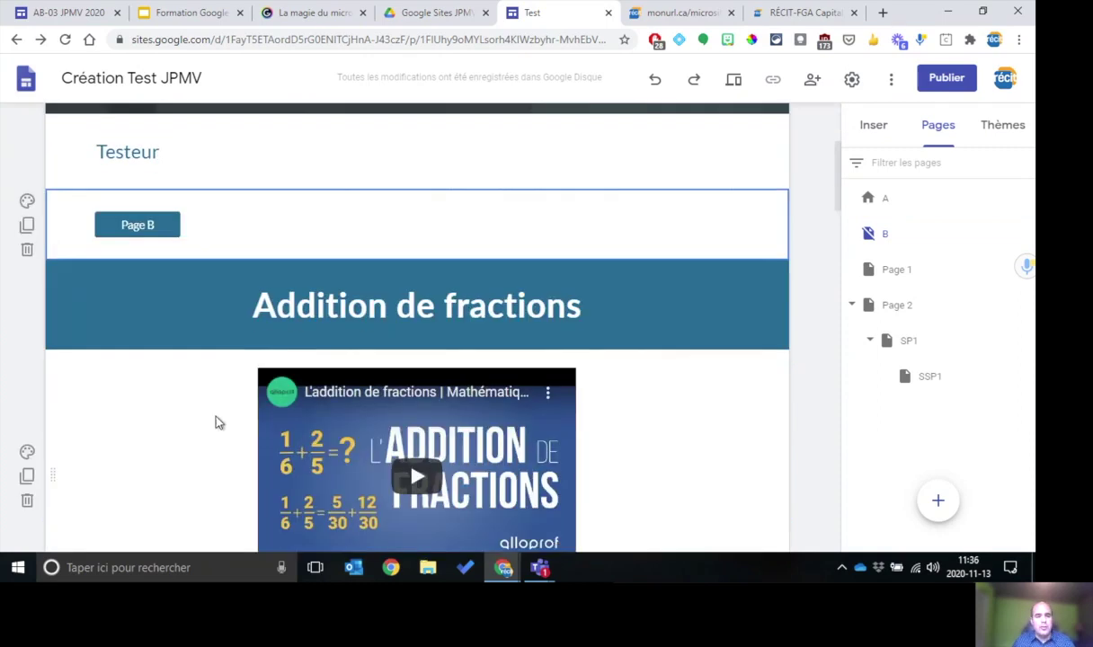
pyautogui.click(25, 229)
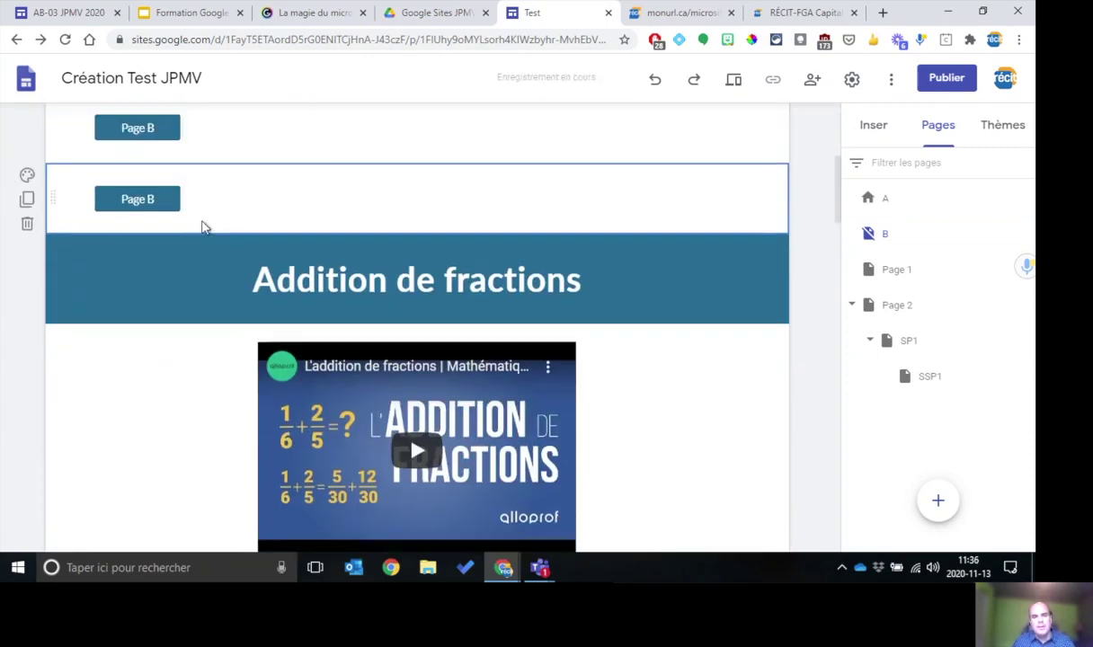
pyautogui.scroll(3, 198, 231)
pyautogui.click(25, 479)
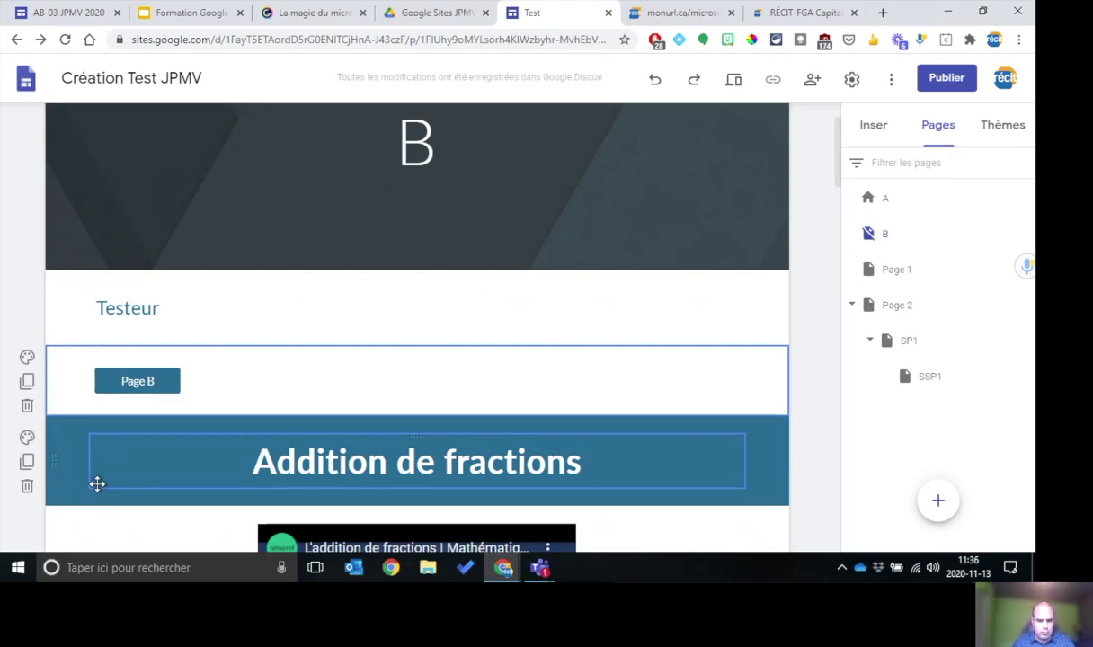
# - Copy the Page B button section and paste it on page A between the "Addition de fractions" heading and the video
pyautogui.rightClick(500, 377)
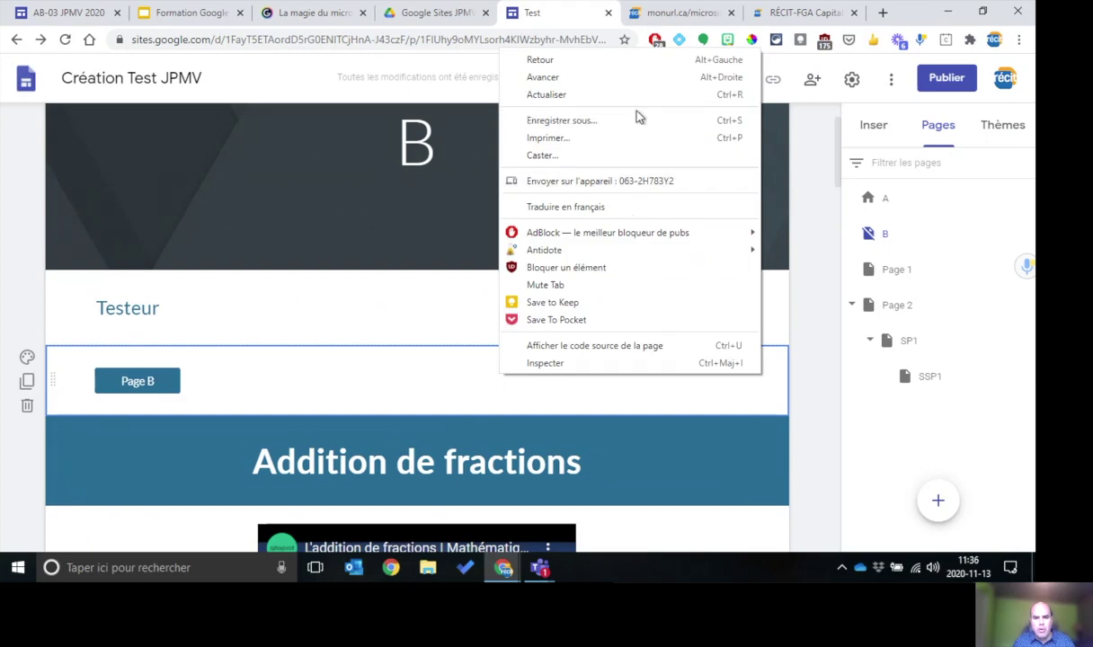
pyautogui.click(430, 382)
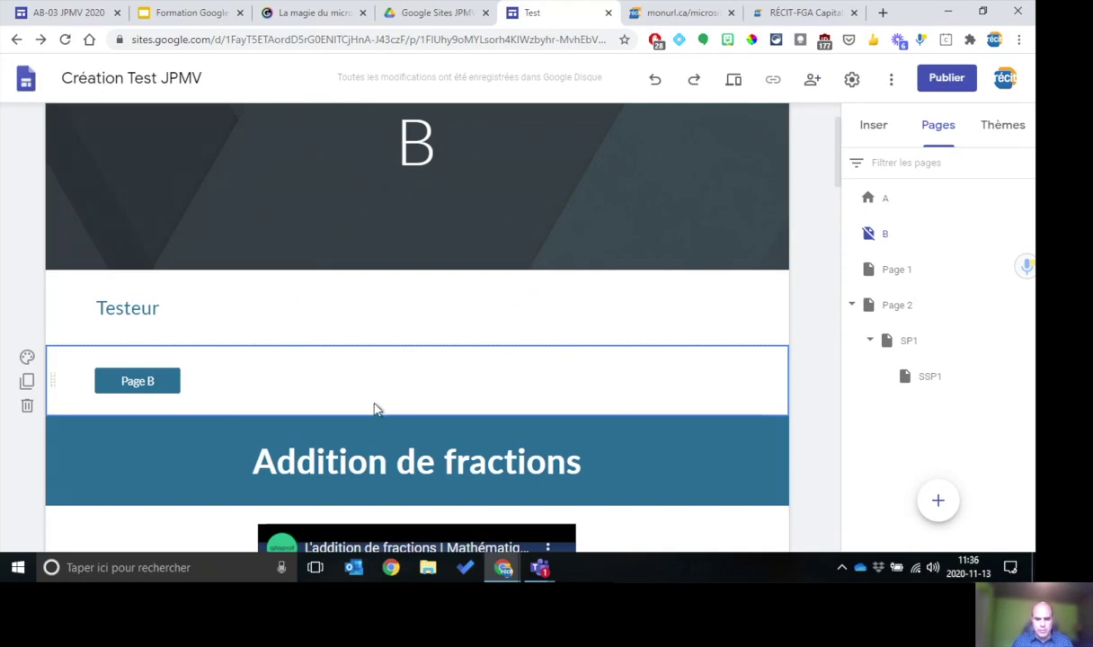
pyautogui.click(895, 200)
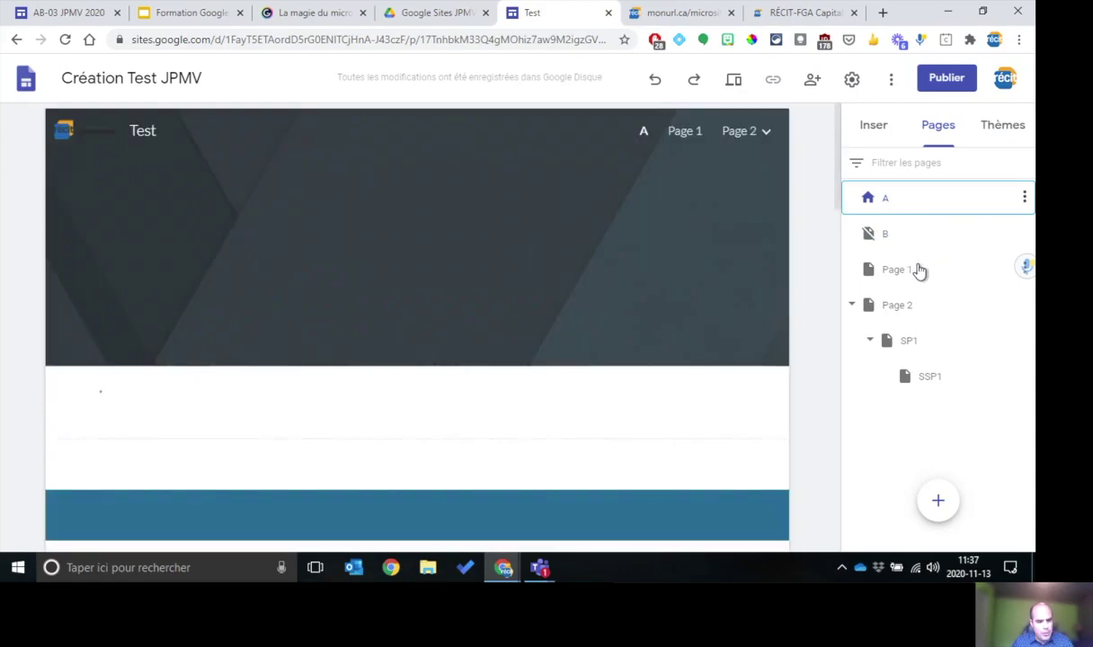
pyautogui.scroll(-3, 653, 305)
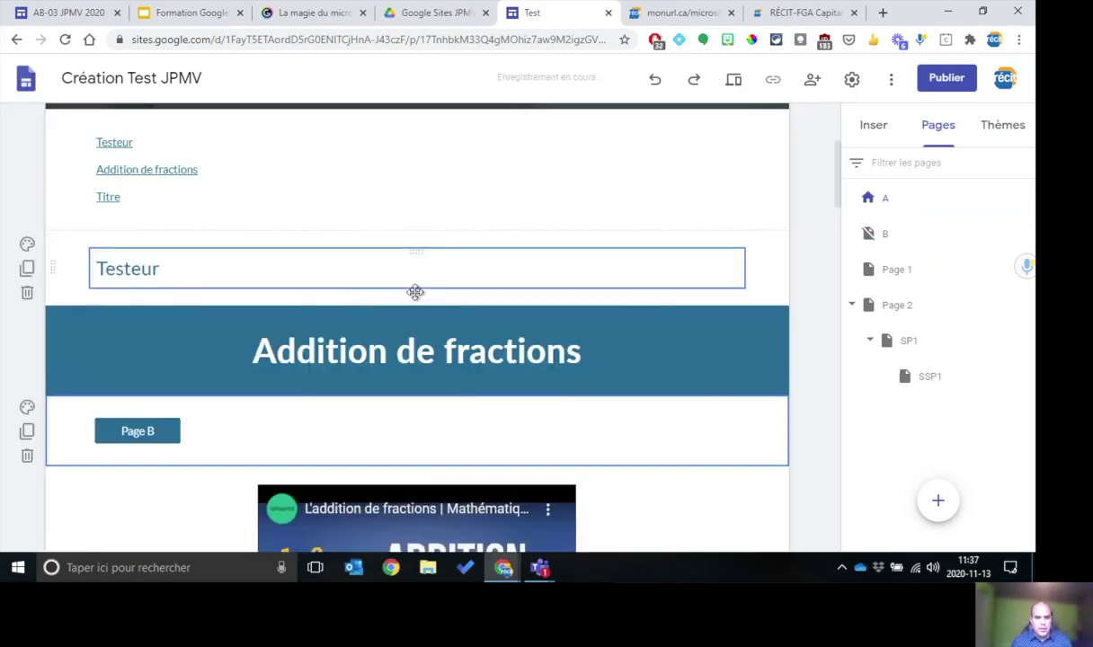
pyautogui.scroll(-3, 175, 412)
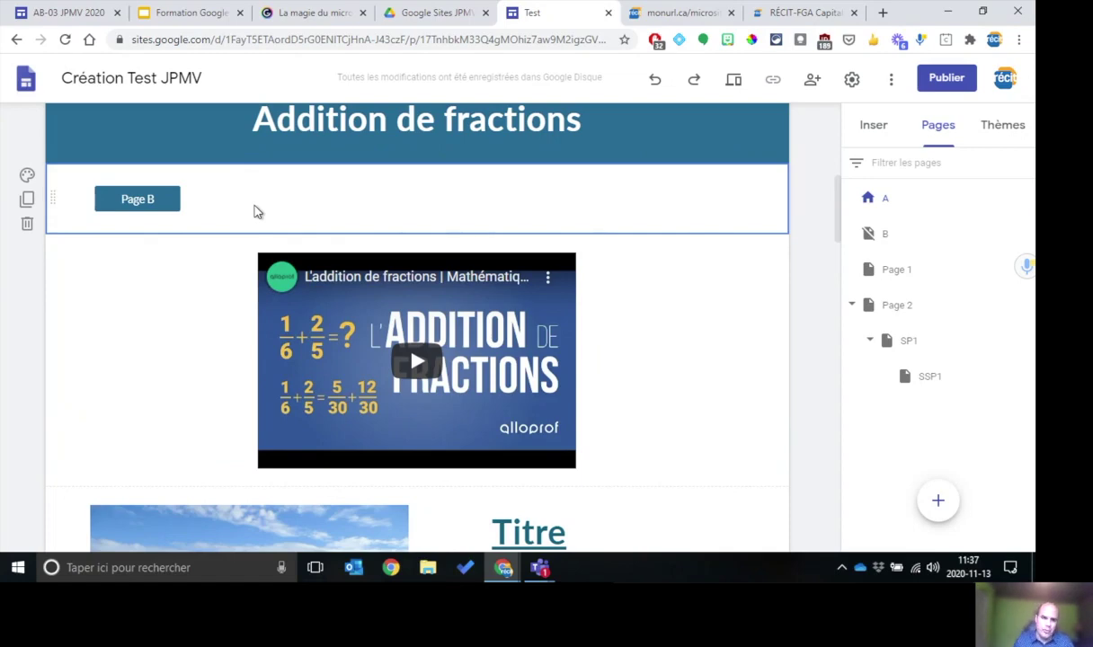
pyautogui.scroll(5, 276, 229)
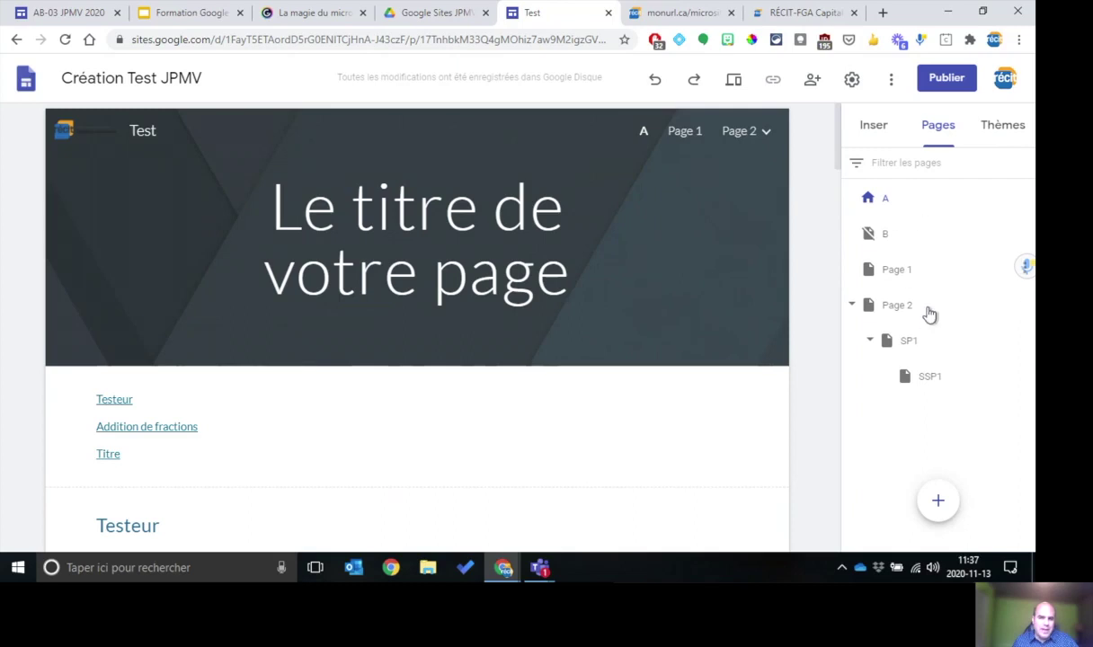
# - Browse the available site themes and the colour and font options of the Simple theme
pyautogui.click(1000, 125)
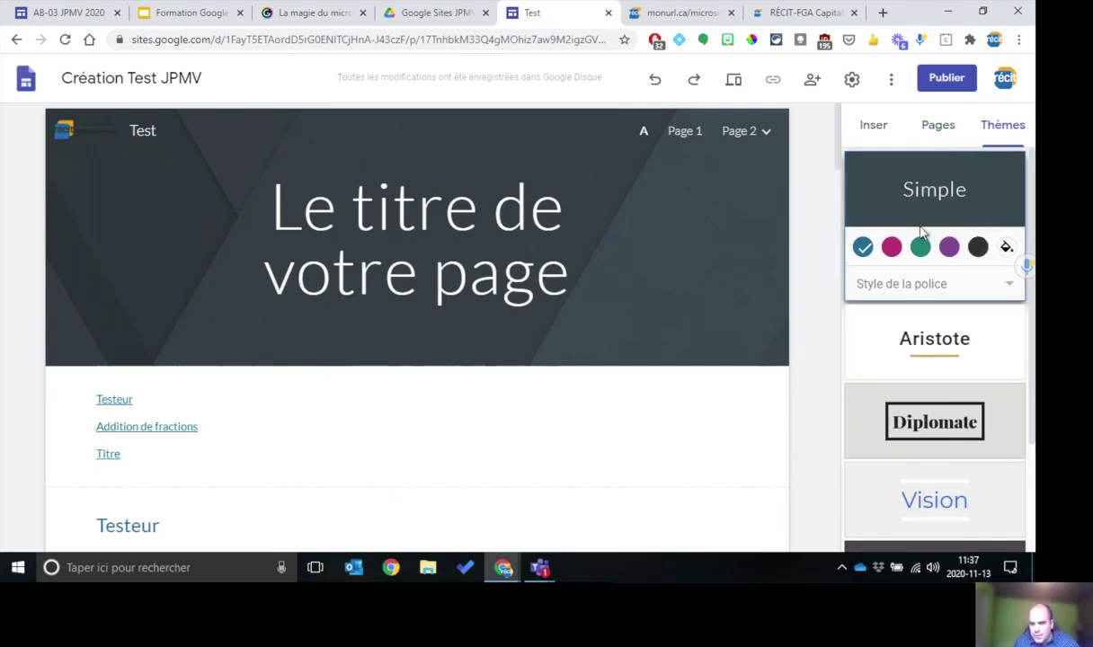
pyautogui.scroll(-2, 958, 378)
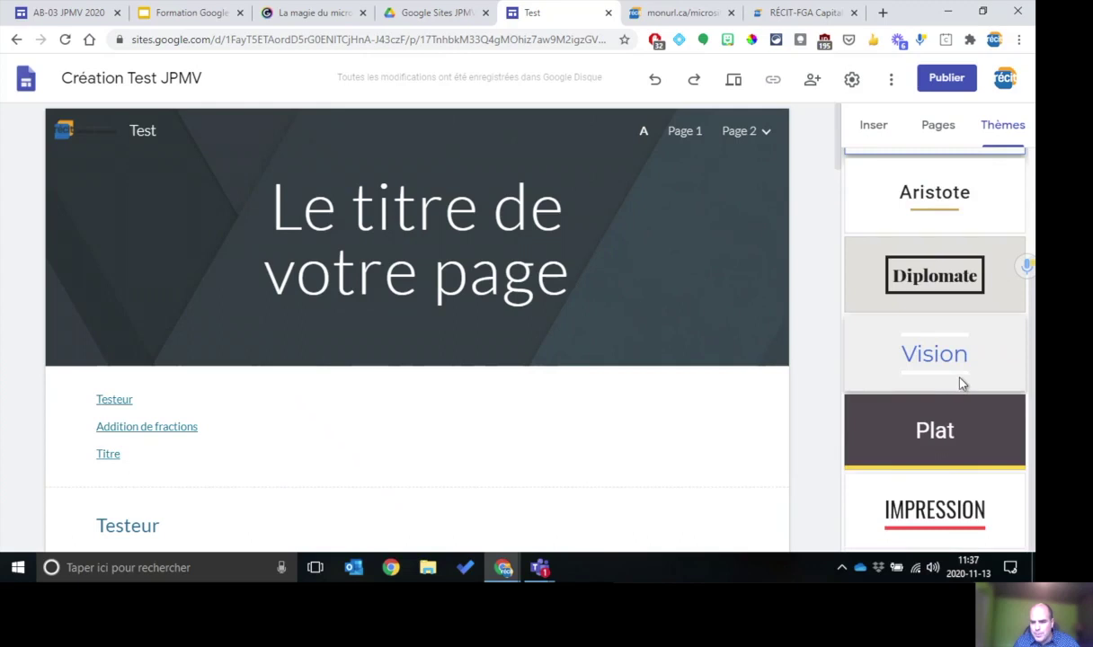
pyautogui.scroll(2, 958, 470)
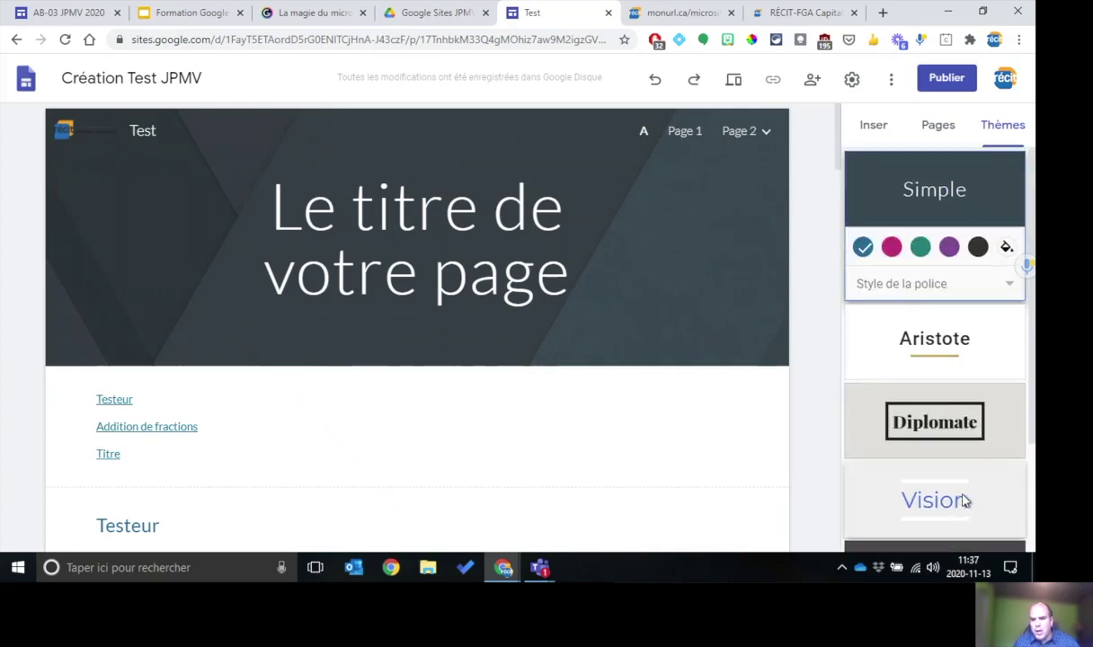
# - Look at the Simple theme's font styles, try the Diplomate theme on the site and undo it
pyautogui.click(994, 285)
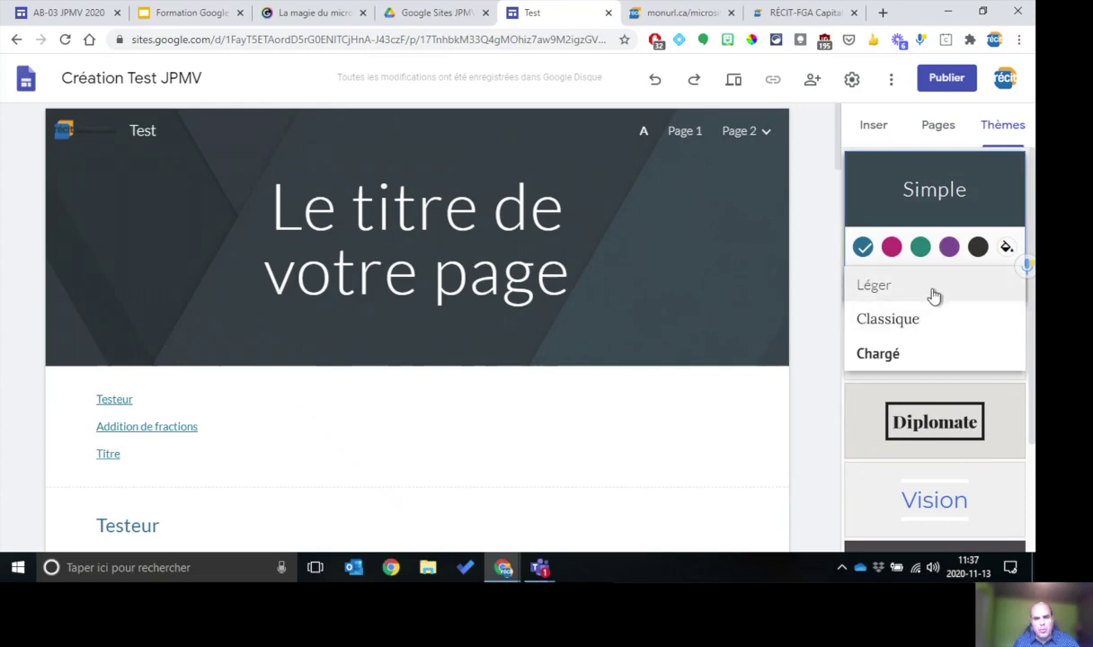
pyautogui.click(1020, 436)
pyautogui.click(1003, 389)
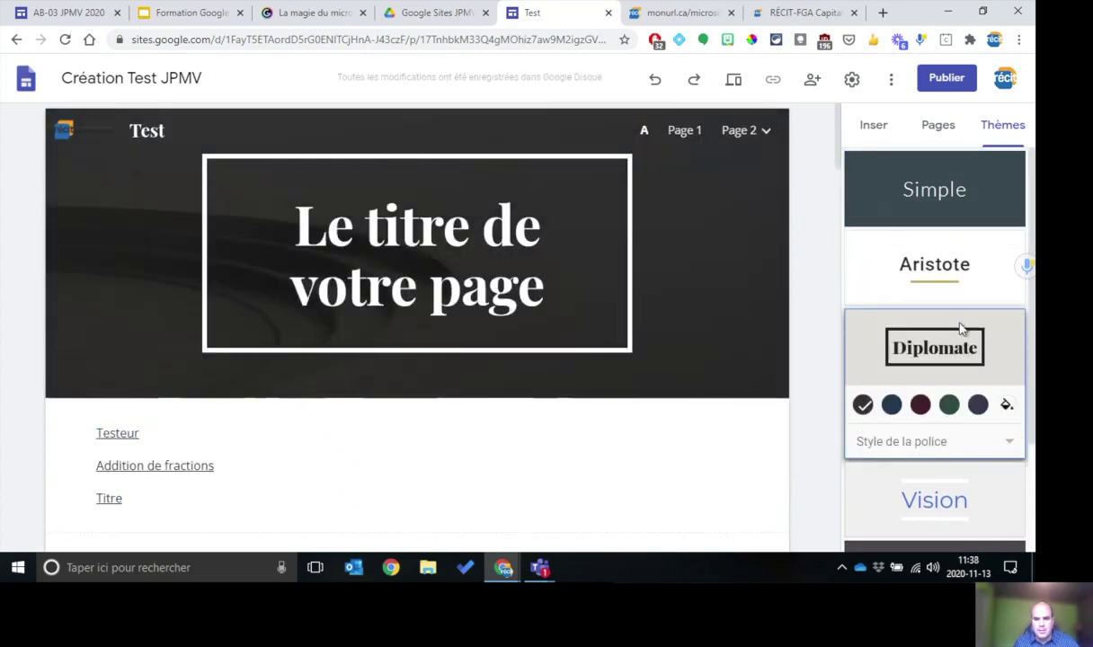
pyautogui.hotkey('ctrl', 'z')
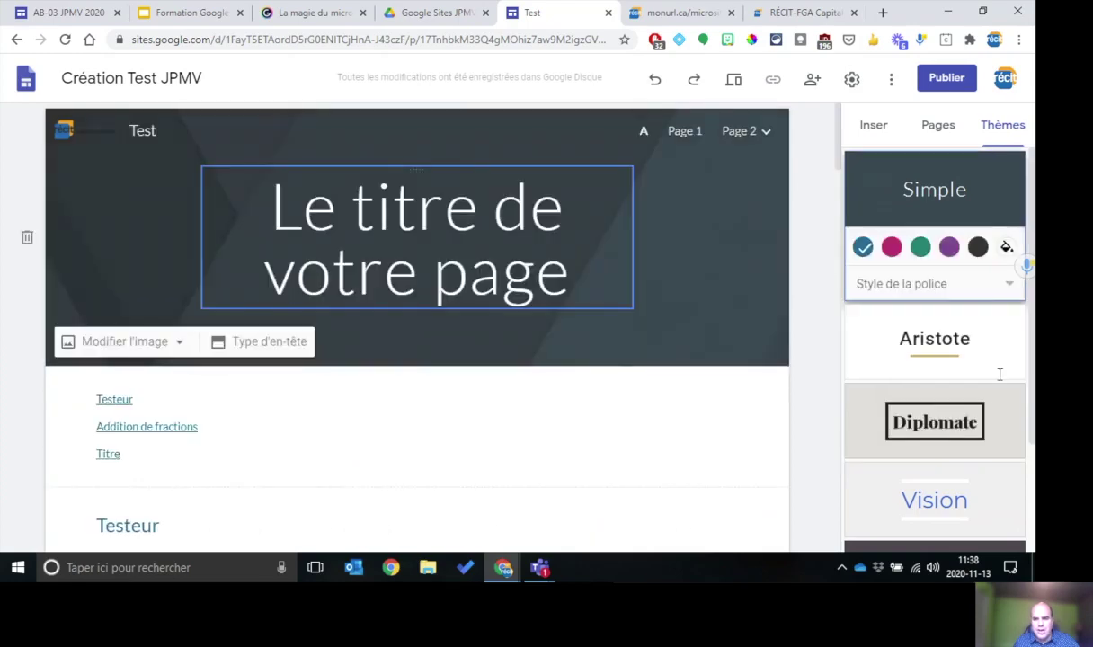
# - Apply the Diplomate theme to the site with the Chargé font style
pyautogui.click(998, 409)
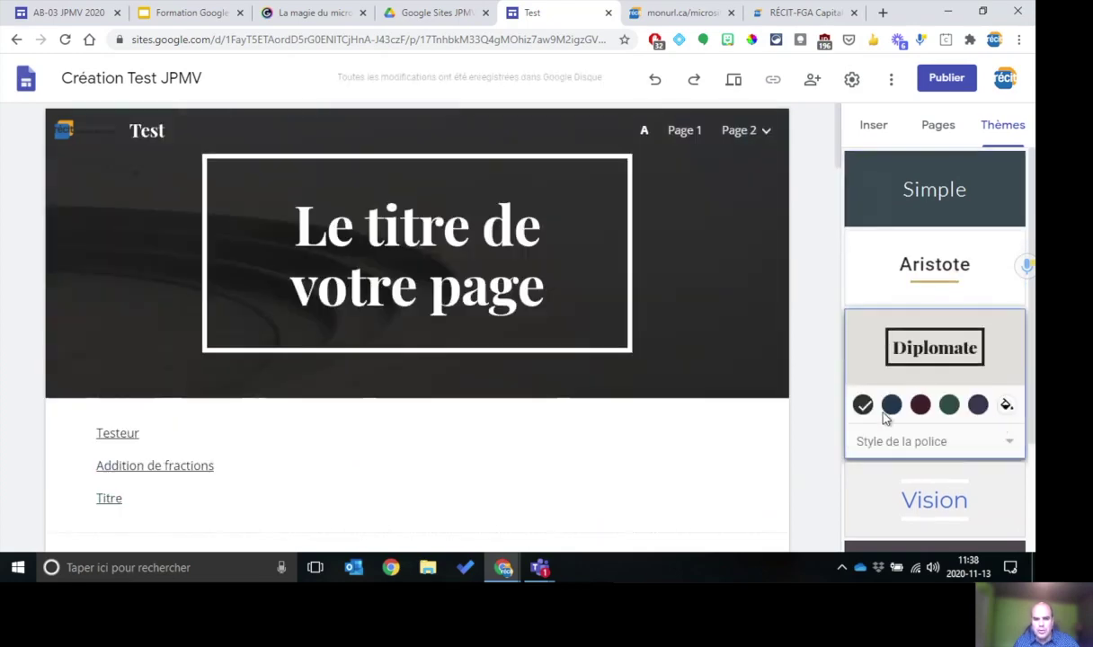
pyautogui.click(1009, 444)
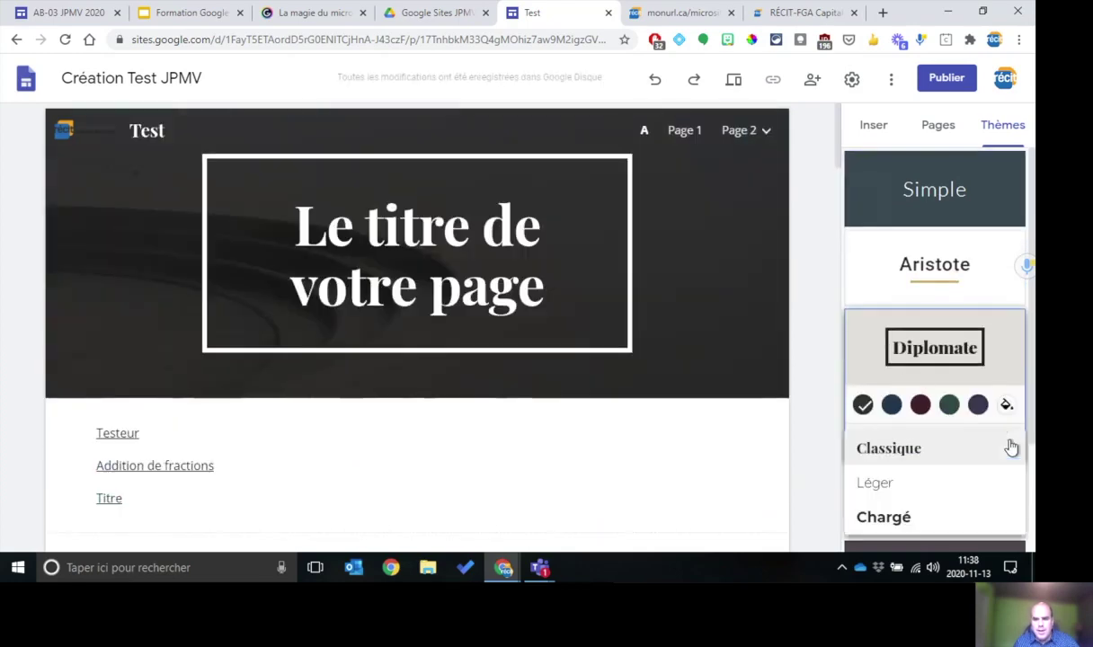
pyautogui.click(927, 516)
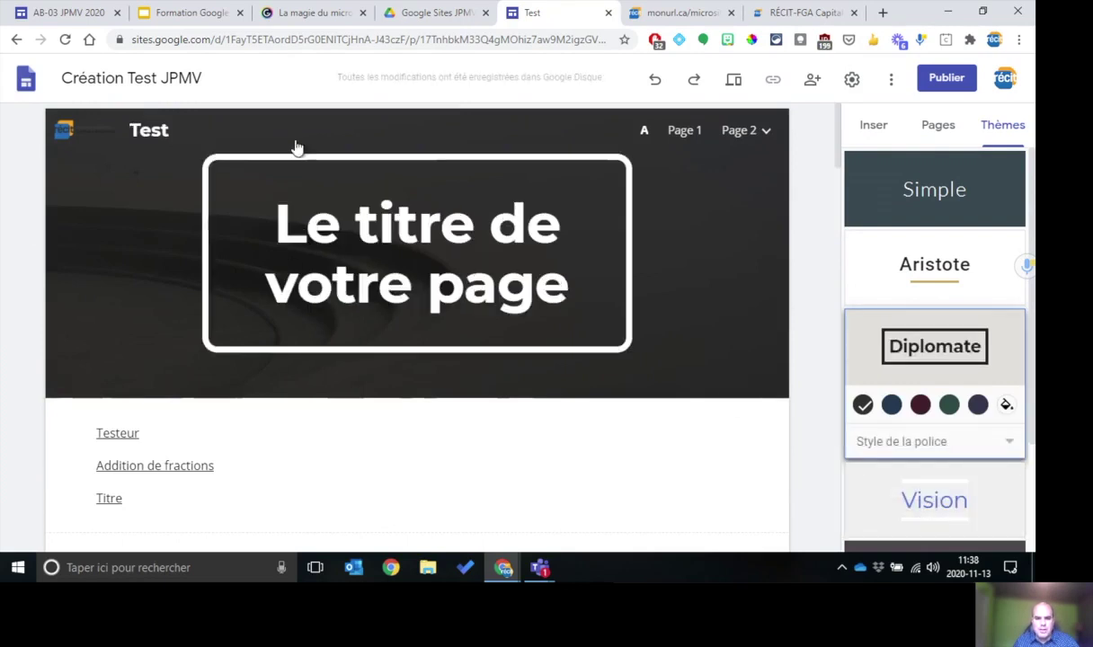
# - Try the Léger font style on the Diplomate theme, checking the page's headings, and set it back to Chargé
pyautogui.scroll(-3, 356, 361)
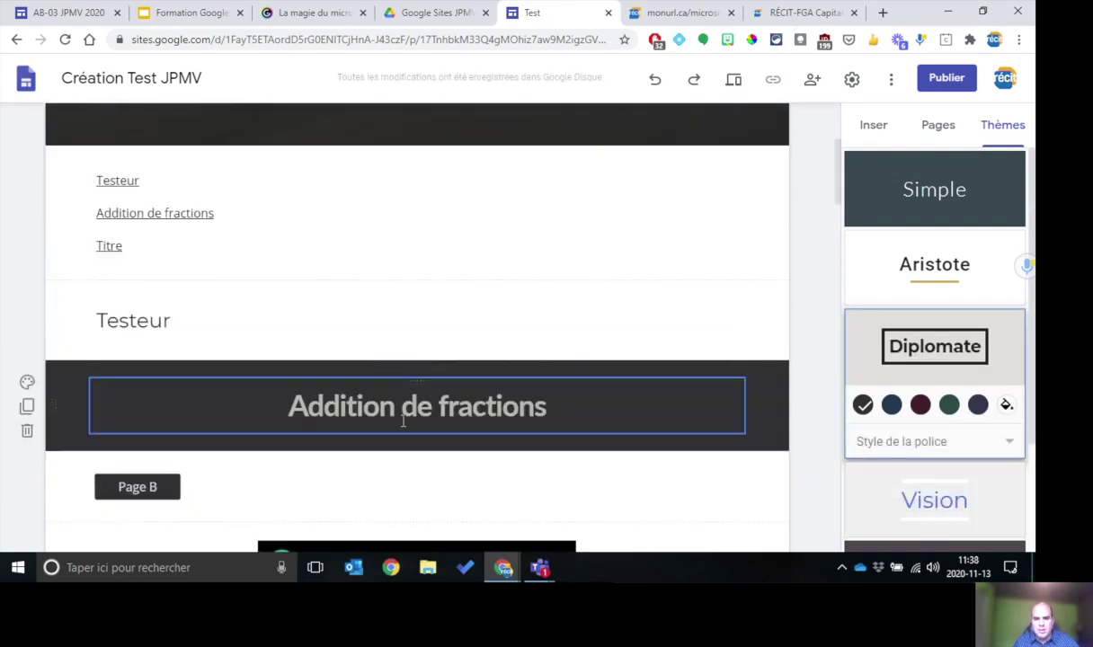
pyautogui.click(896, 443)
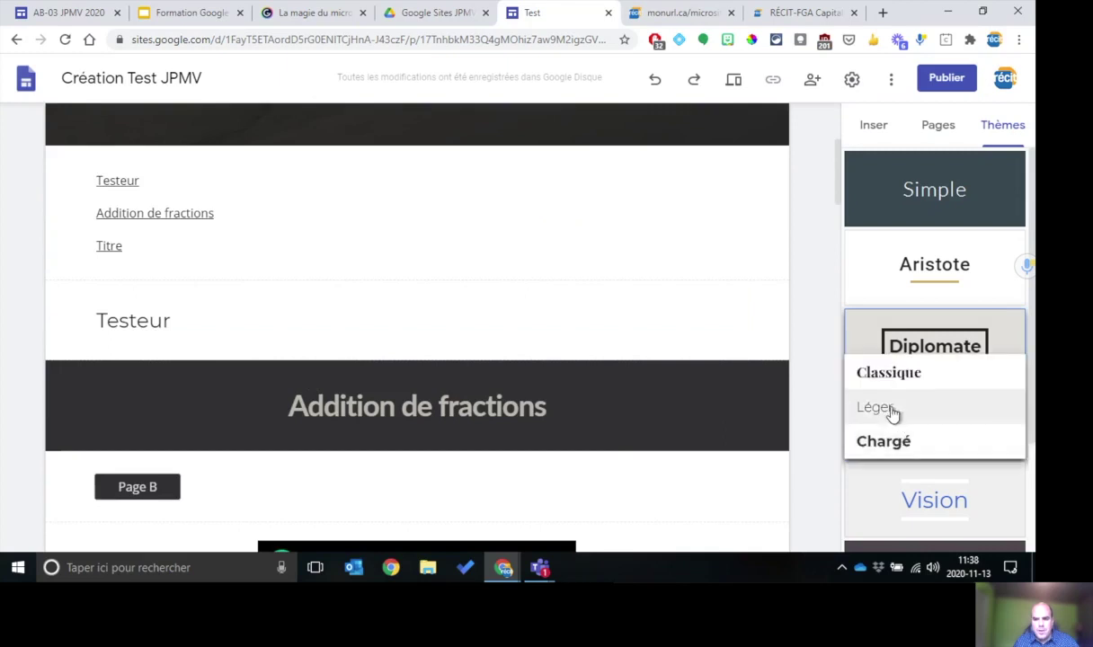
pyautogui.click(890, 414)
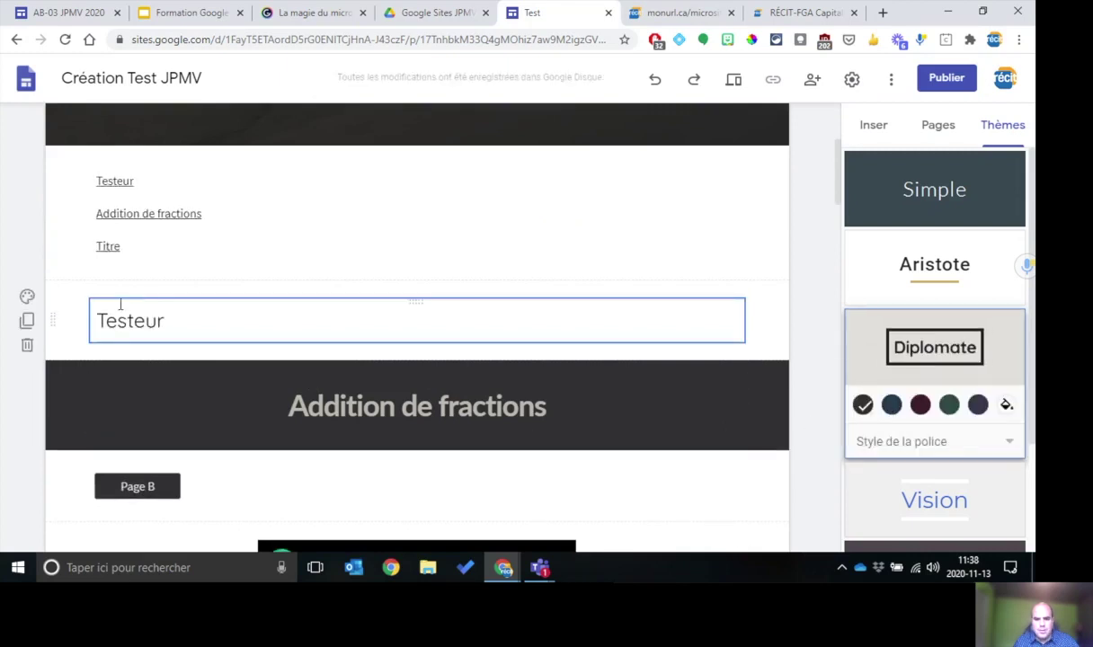
pyautogui.click(954, 442)
pyautogui.click(929, 481)
pyautogui.scroll(-2, 982, 416)
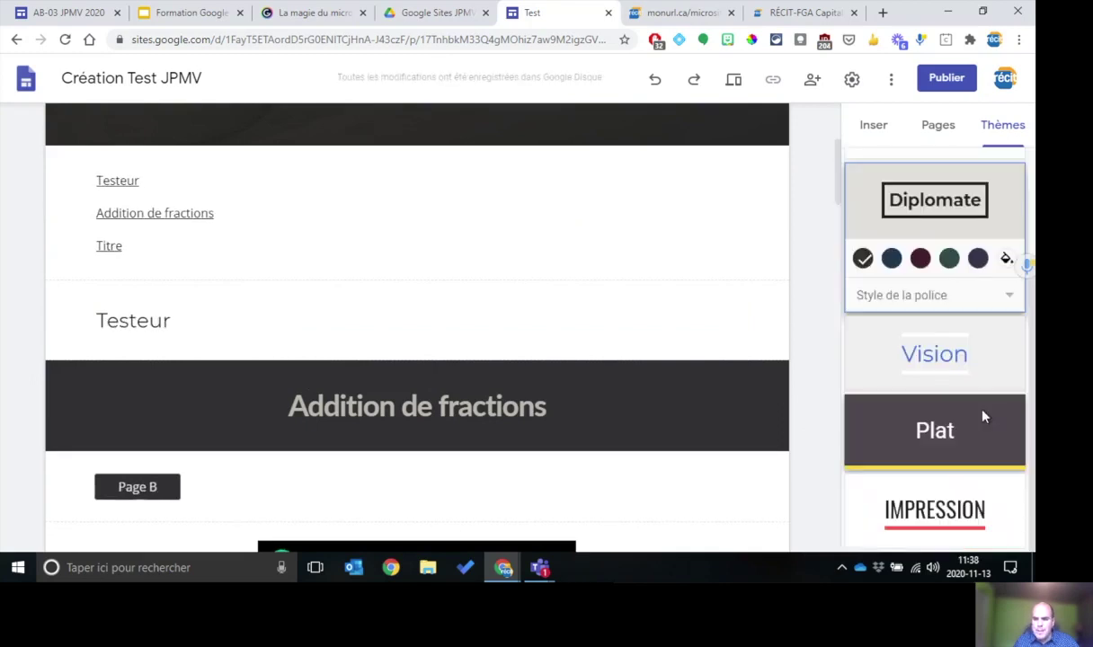
# - Apply the Impression theme to the site
pyautogui.click(940, 513)
pyautogui.scroll(2, 947, 459)
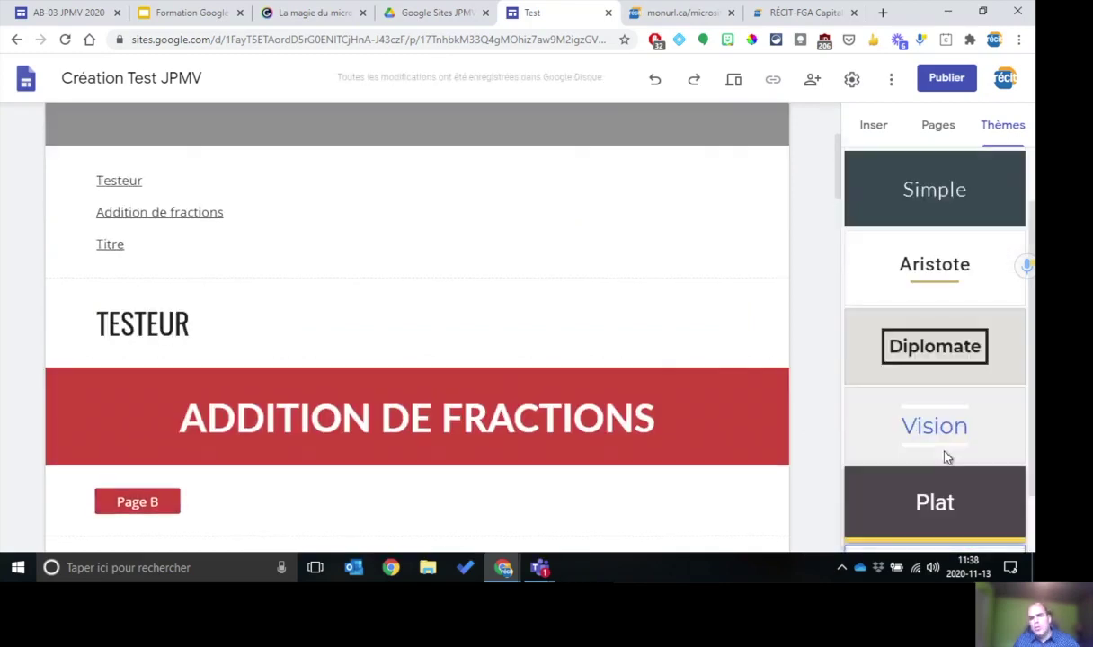
pyautogui.scroll(3, 655, 297)
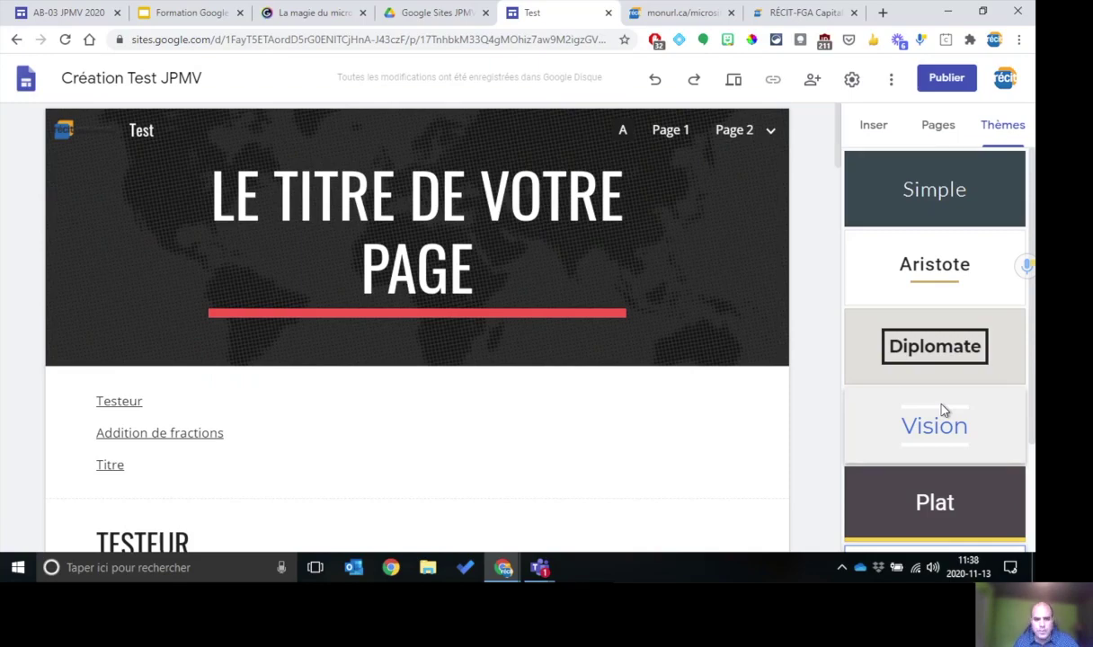
# - Link the beach image beside the TITRE text to the copied address of the "créer-le-site" tutorial page
pyautogui.scroll(-3, 610, 291)
pyautogui.scroll(-6, 609, 292)
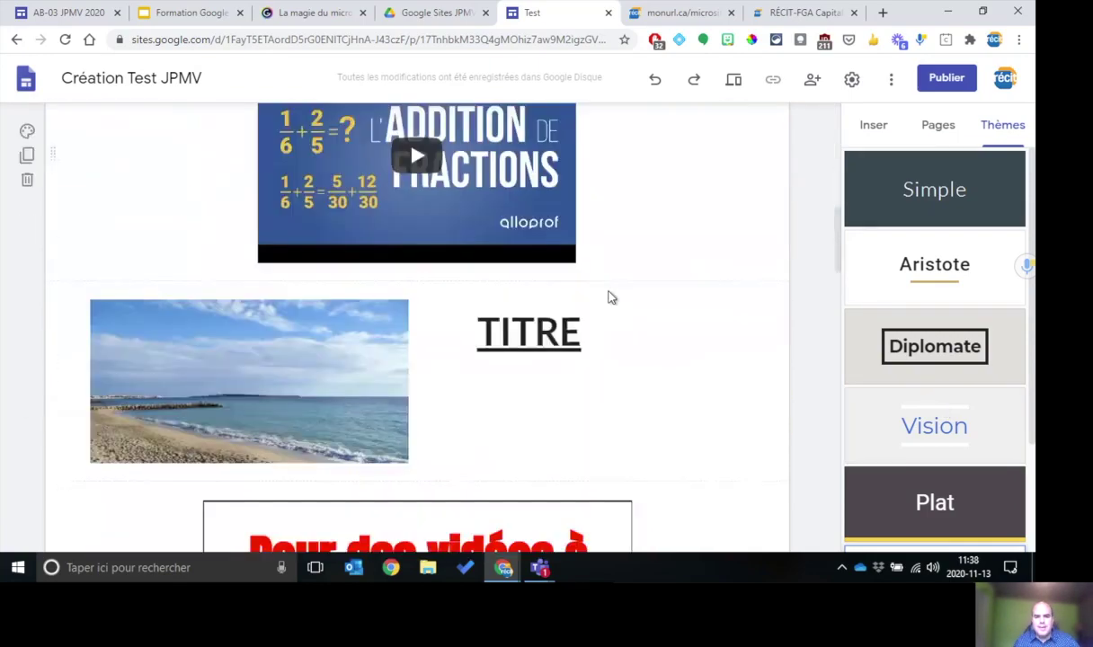
pyautogui.scroll(-2, 731, 337)
pyautogui.scroll(2, 730, 337)
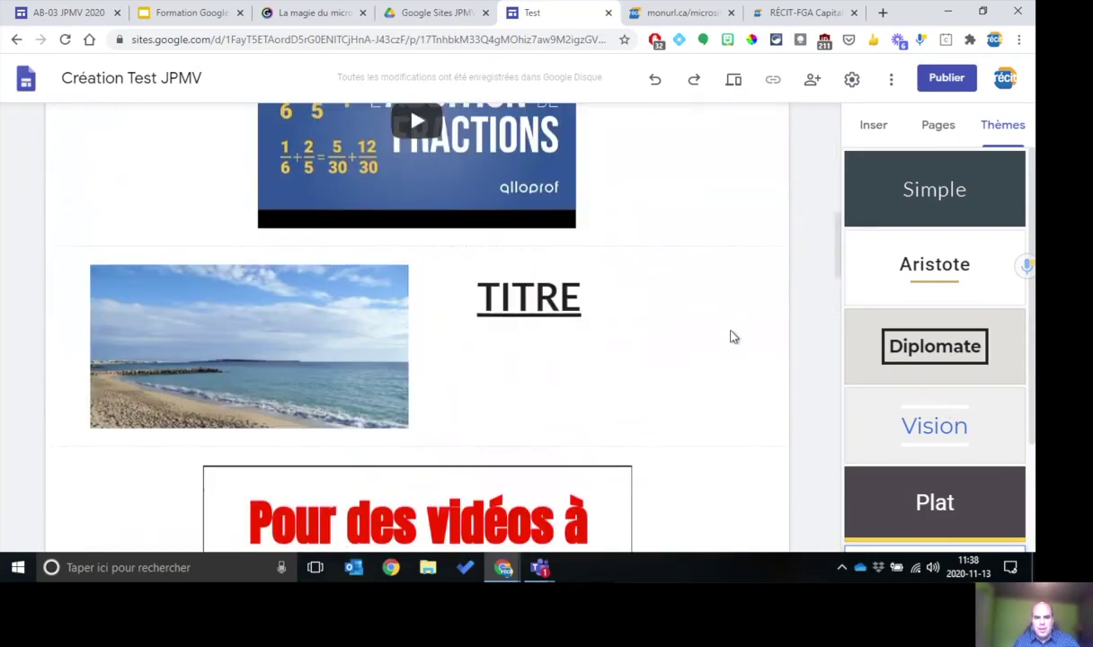
pyautogui.click(299, 365)
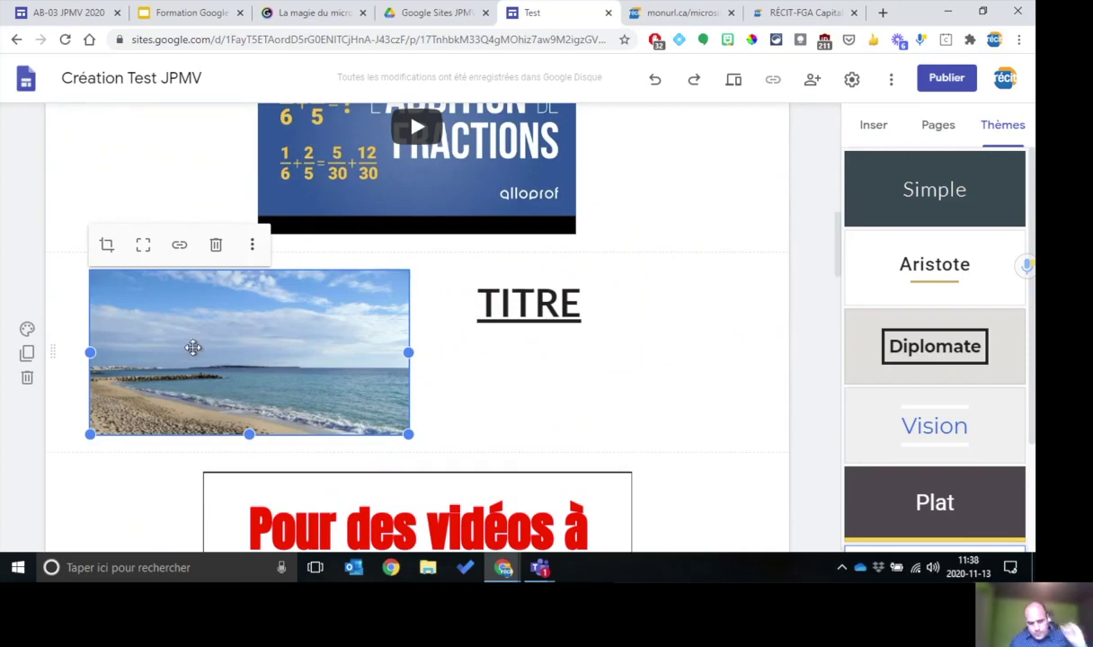
pyautogui.click(179, 246)
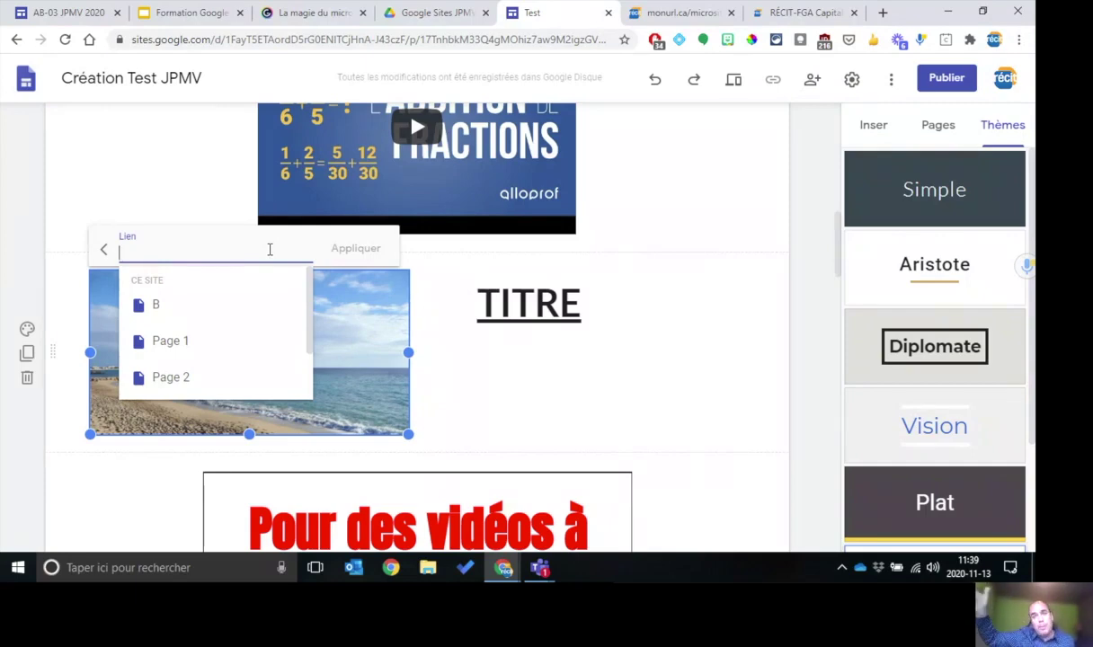
pyautogui.hotkey('ctrl', 'v')
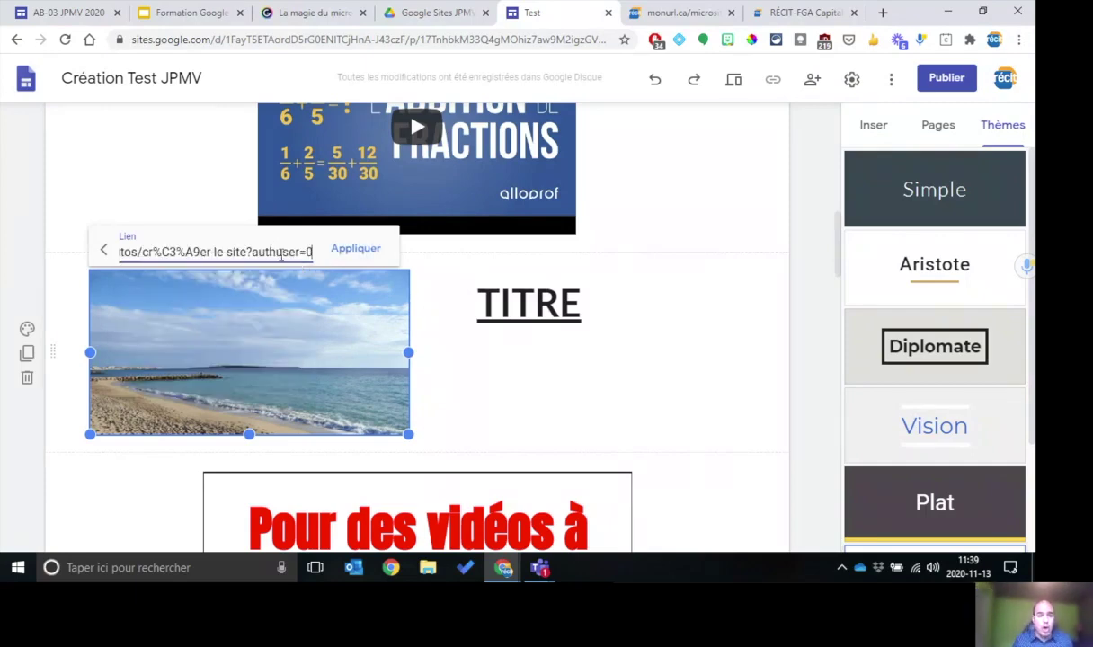
pyautogui.click(329, 250)
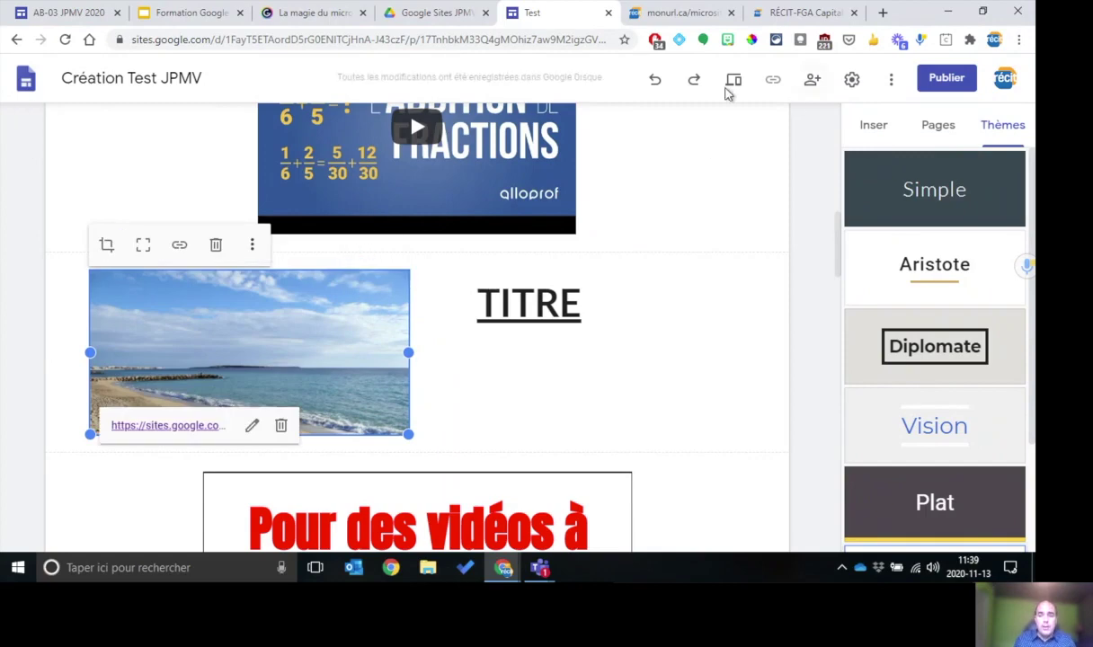
# - Preview the site, test the beach image's link, close the opened tutorial page and leave the preview
pyautogui.click(641, 147)
pyautogui.click(174, 358)
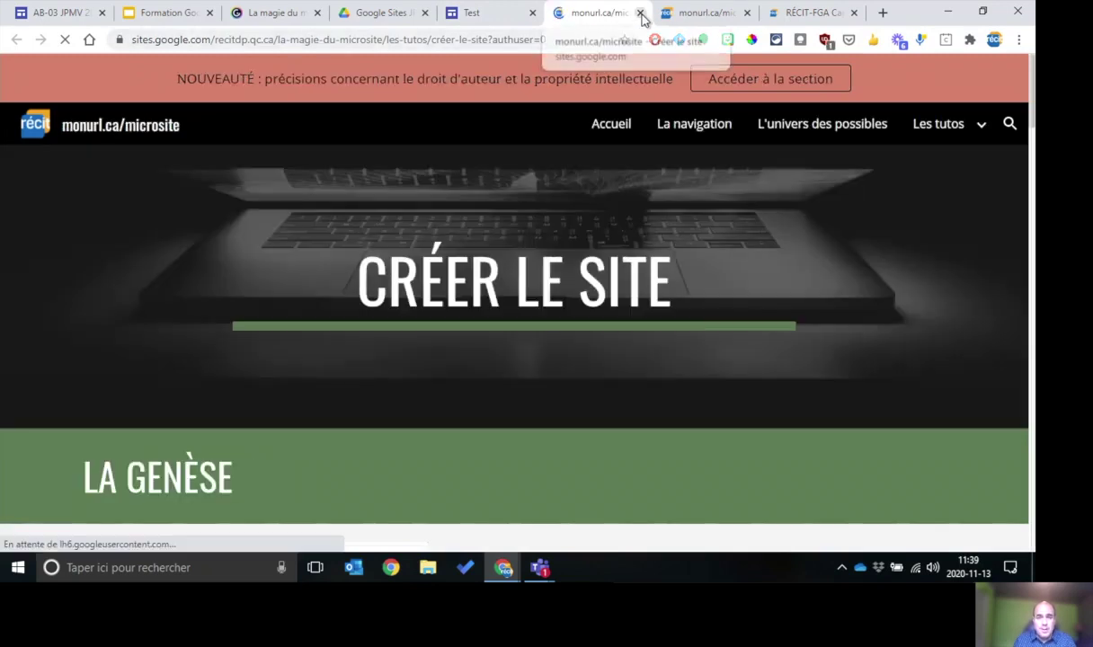
pyautogui.click(640, 12)
pyautogui.scroll(-3, 585, 224)
pyautogui.scroll(3, 615, 236)
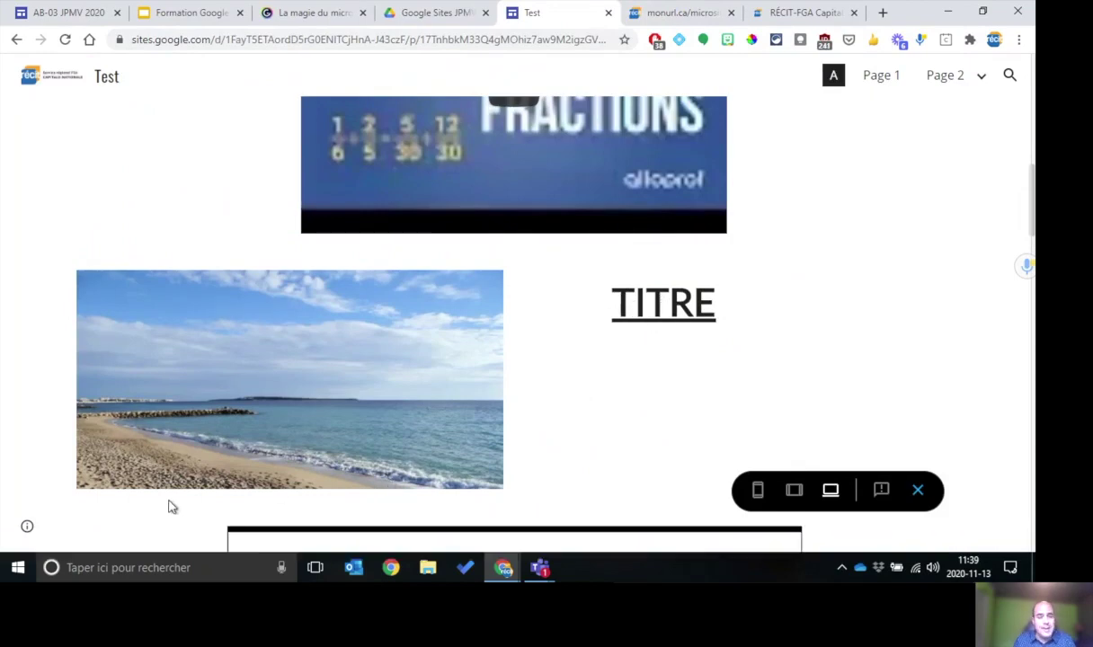
pyautogui.click(917, 493)
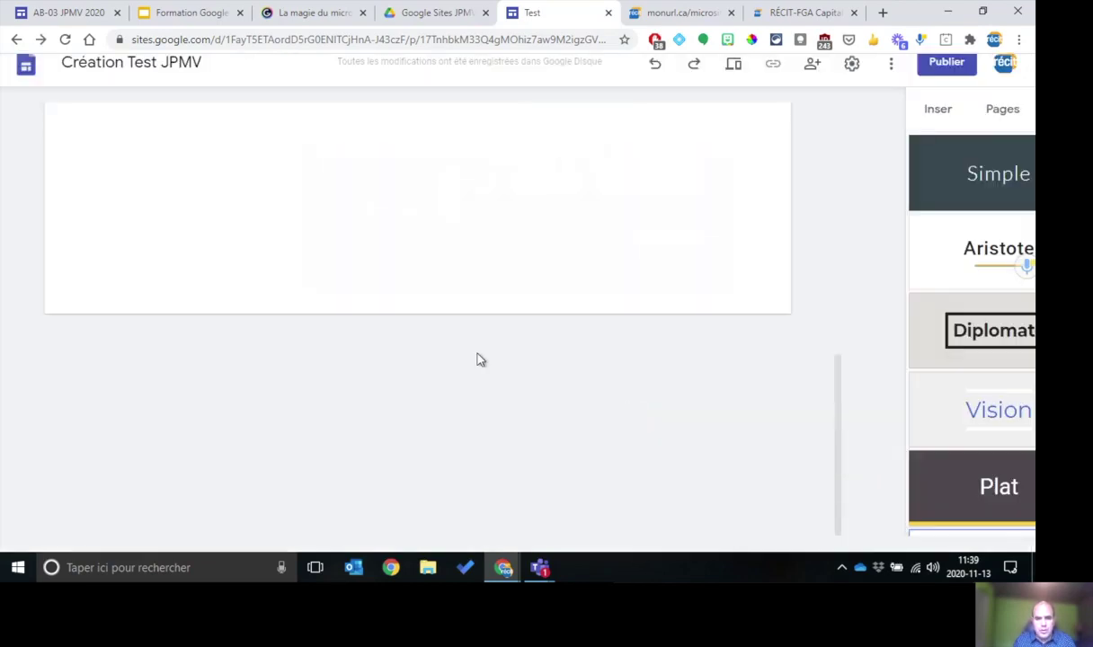
# - Move the TITRE text block directly beneath the beach image in its section
pyautogui.scroll(6, 481, 341)
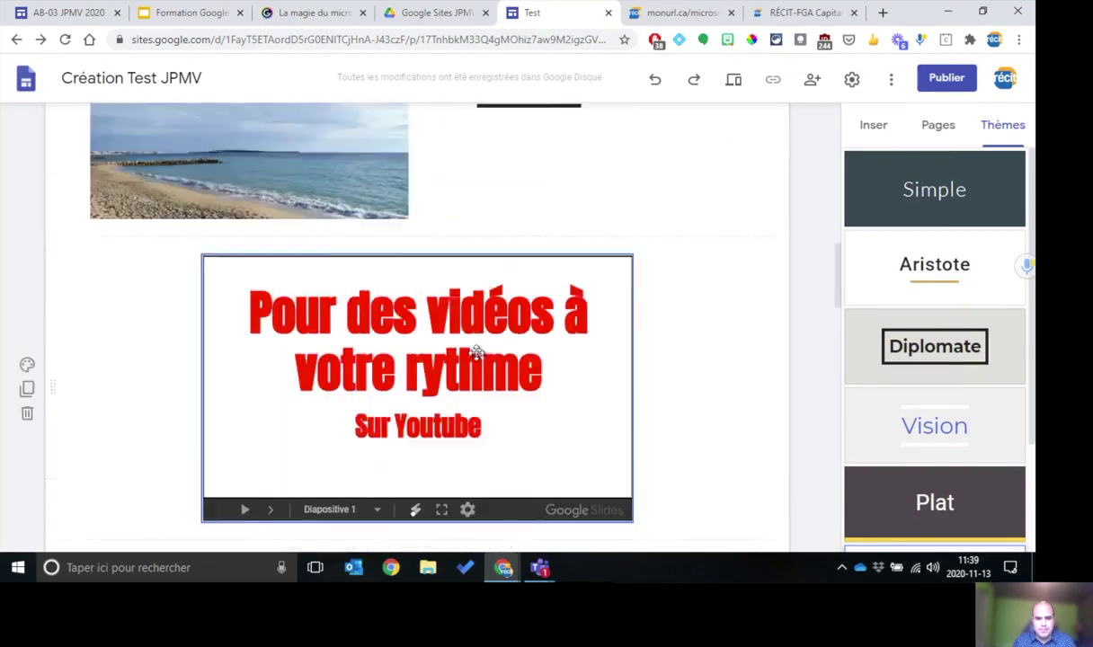
pyautogui.click(499, 270)
pyautogui.moveTo(508, 269); pyautogui.dragTo(267, 412)
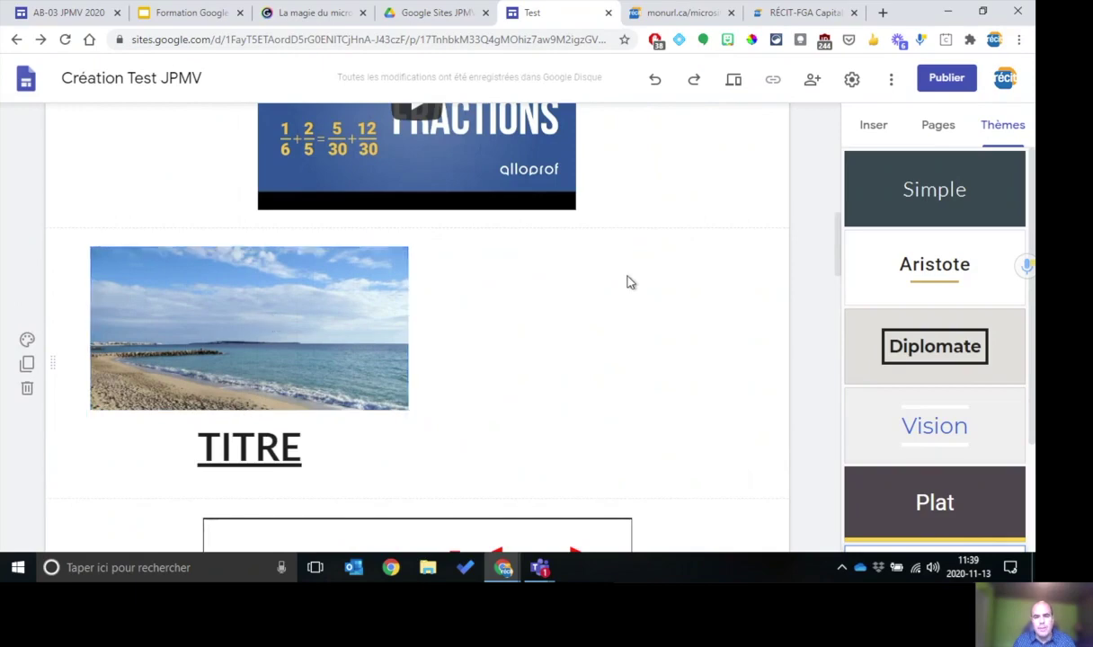
# - Inspect the links attached to the TITRE text and to the beach image above it
pyautogui.click(256, 446)
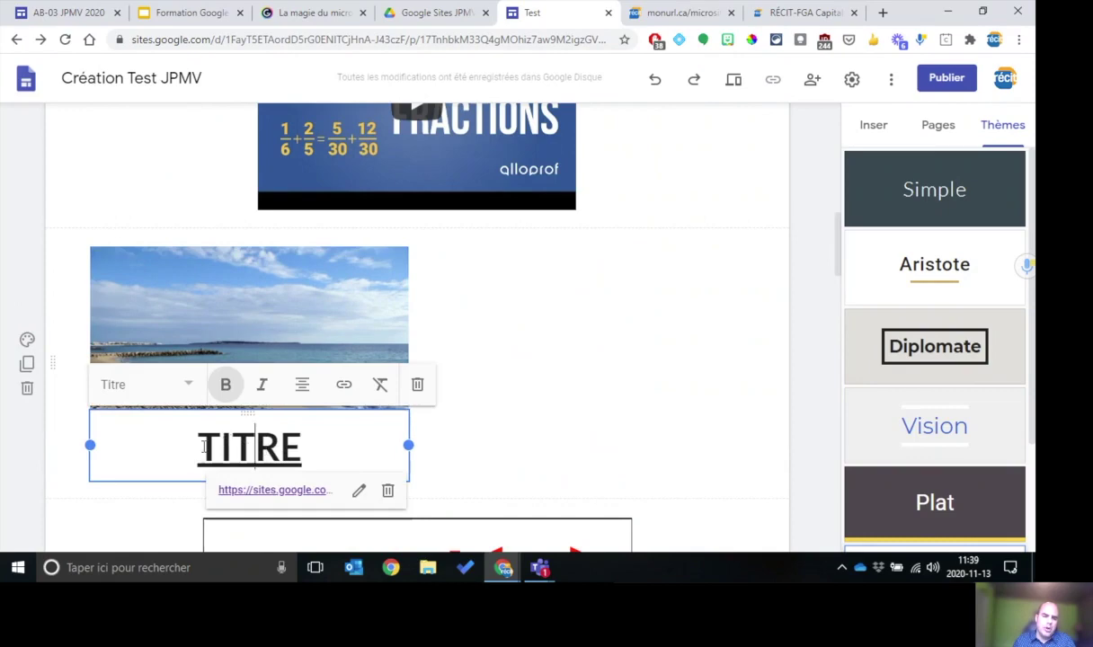
pyautogui.moveTo(199, 447); pyautogui.dragTo(311, 445)
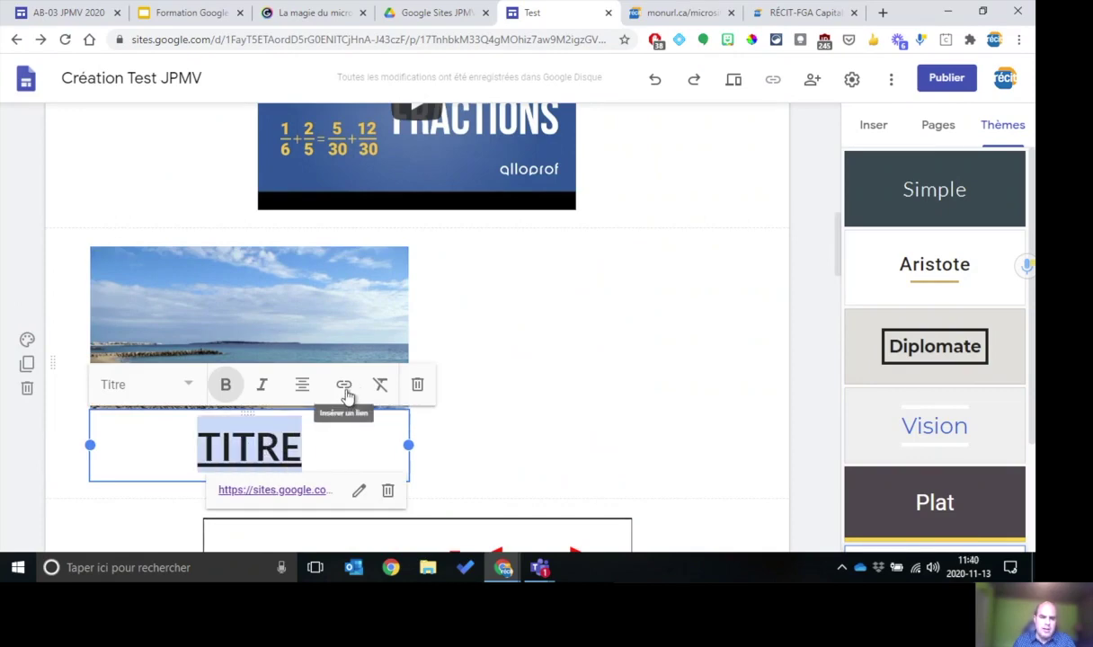
pyautogui.click(314, 312)
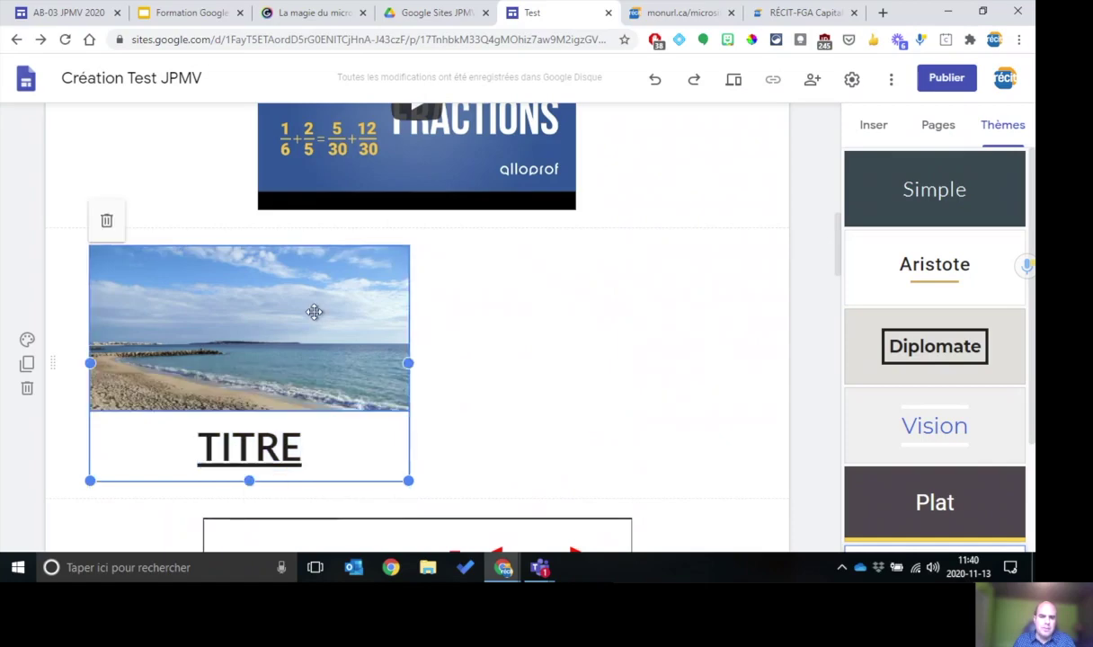
pyautogui.click(314, 312)
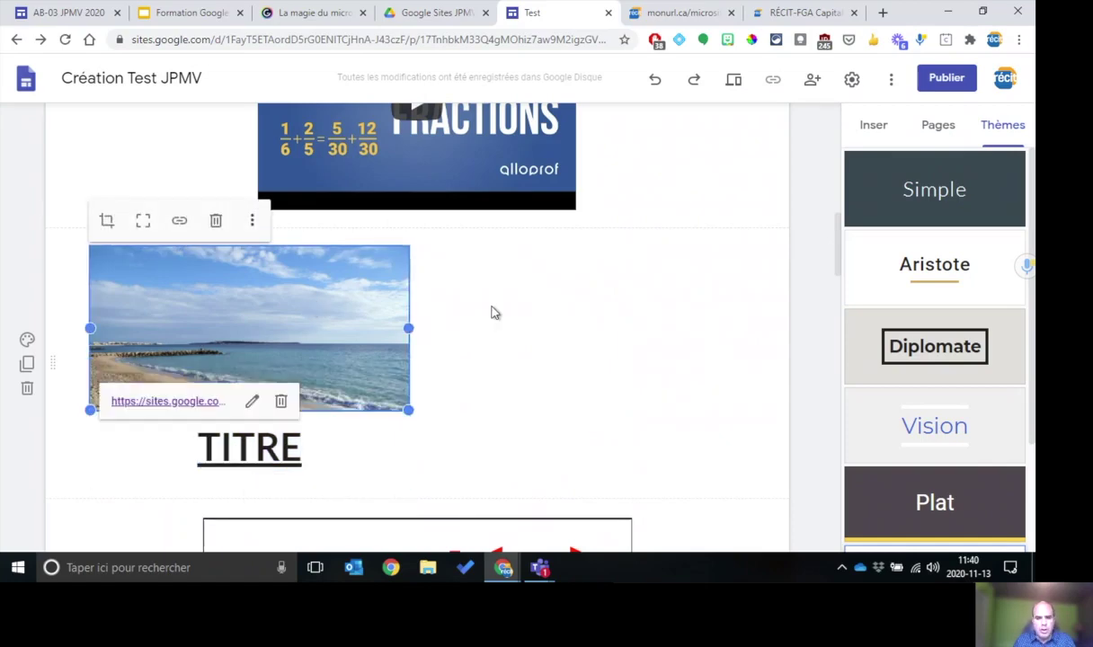
pyautogui.click(492, 312)
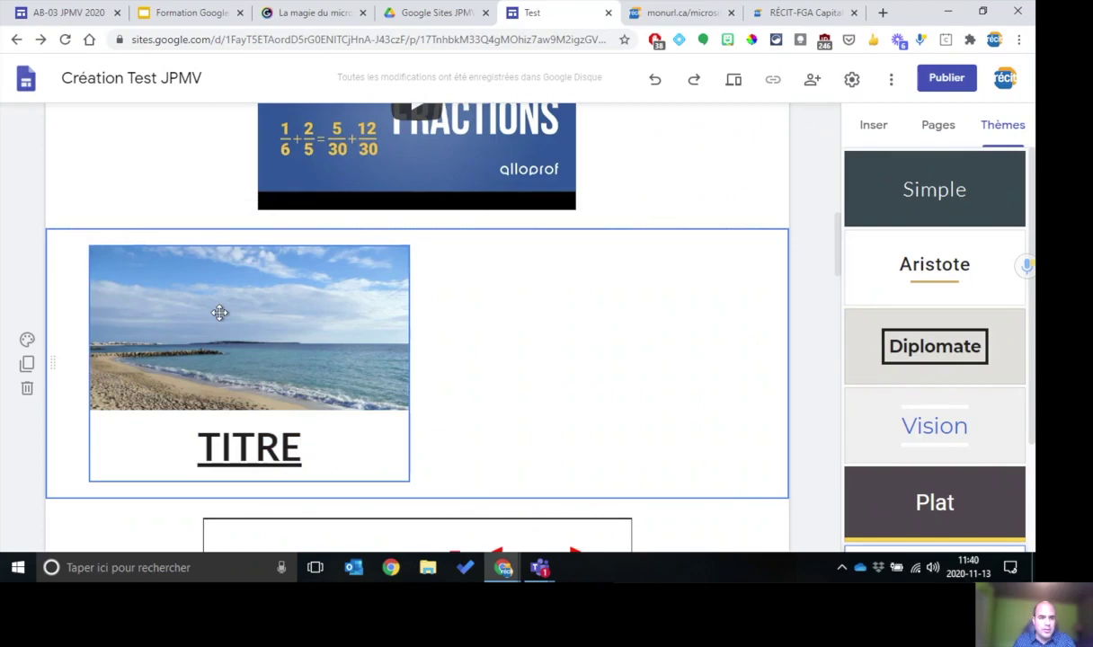
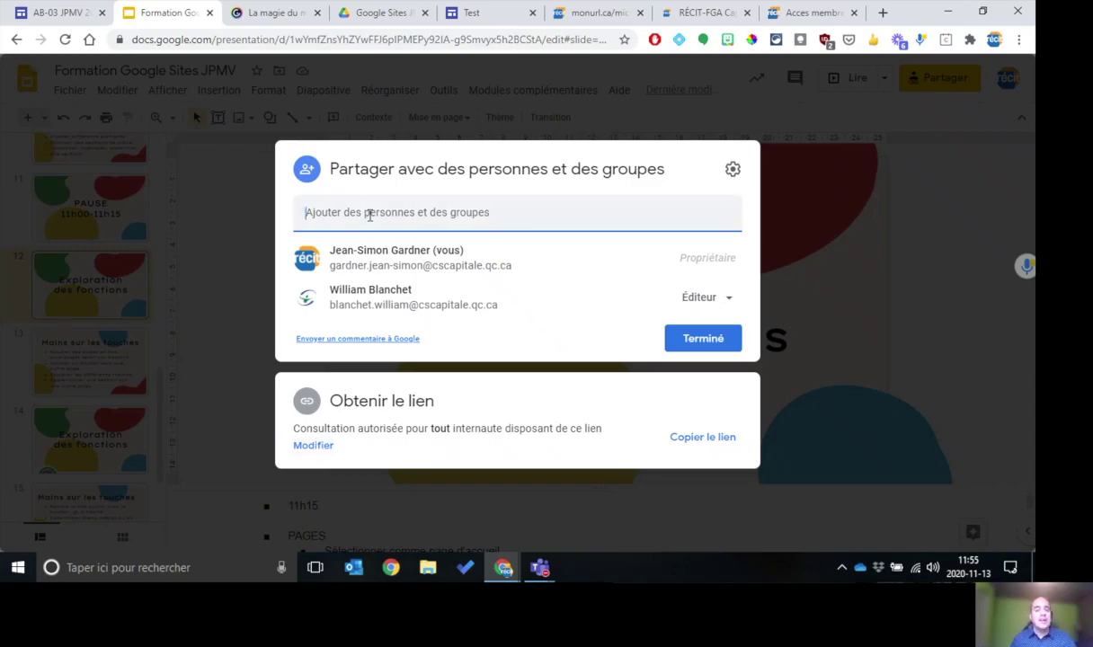
pyautogui.click(425, 212)
pyautogui.click(235, 231)
pyautogui.click(235, 230)
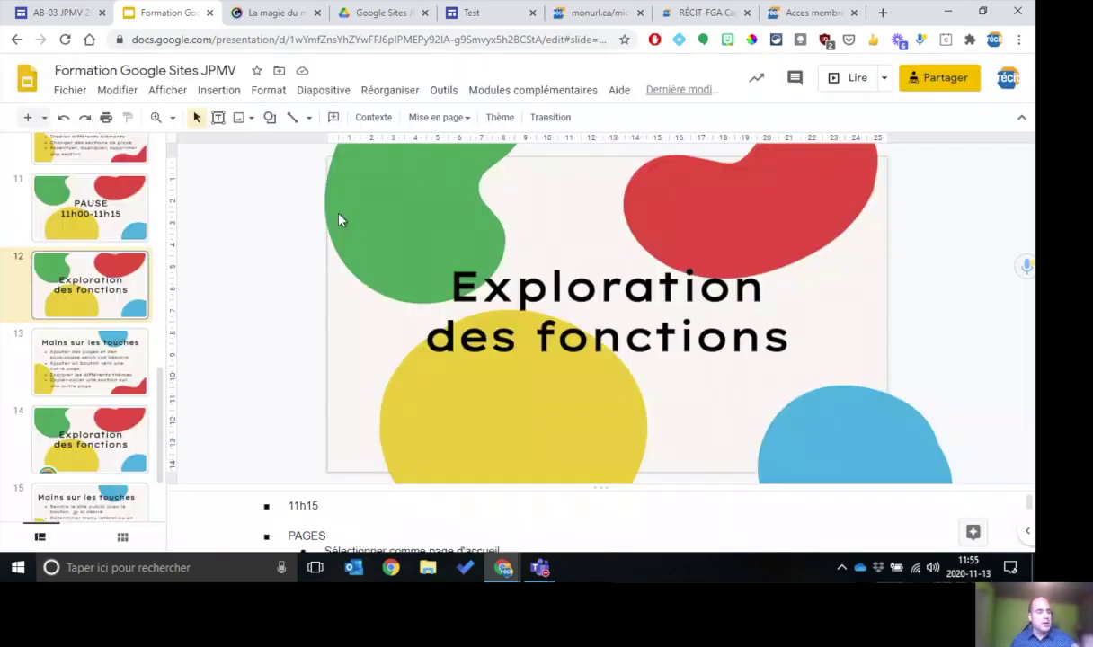
# - In the Formation Google Sites JPMV presentation's sharing settings, restrict link access to cscapitale.qc.ca
pyautogui.click(942, 81)
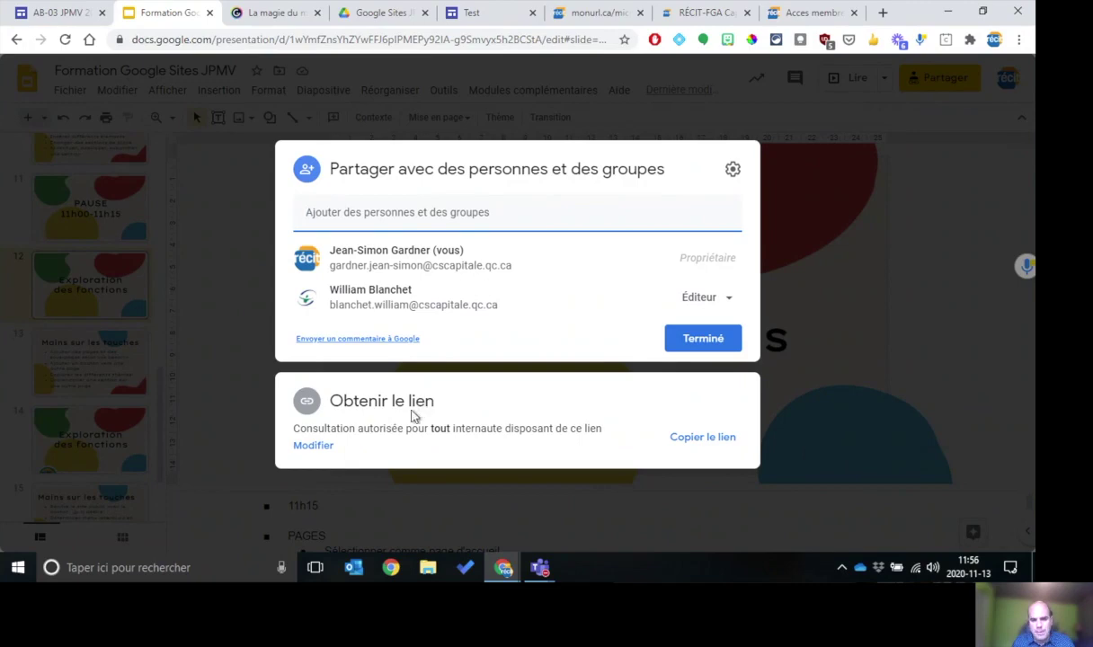
pyautogui.click(316, 446)
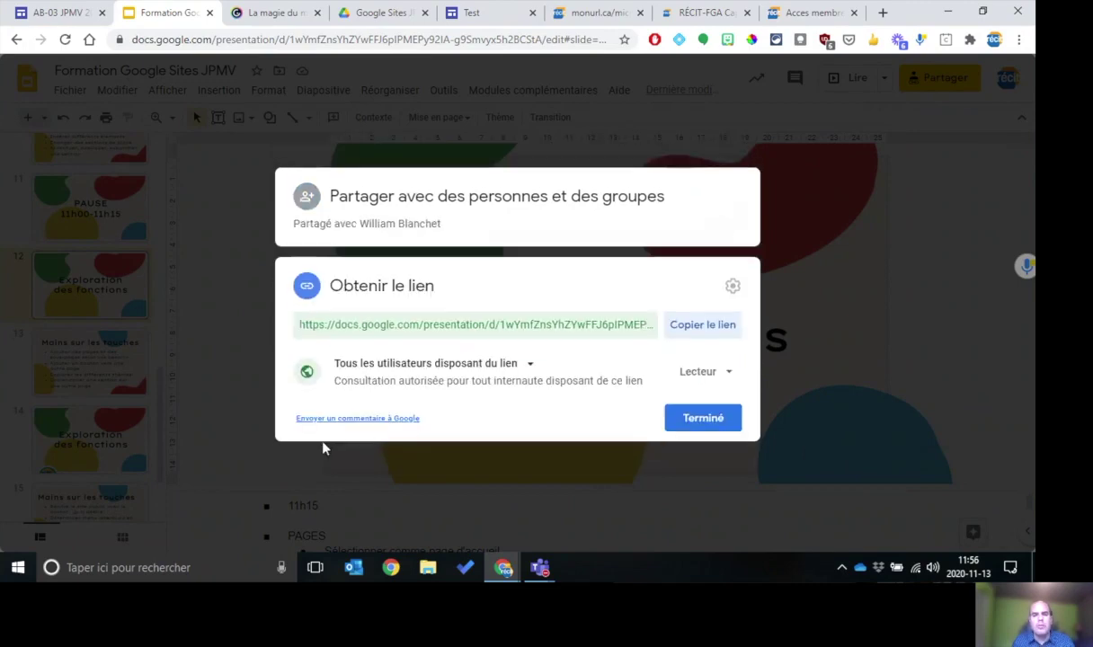
pyautogui.click(430, 363)
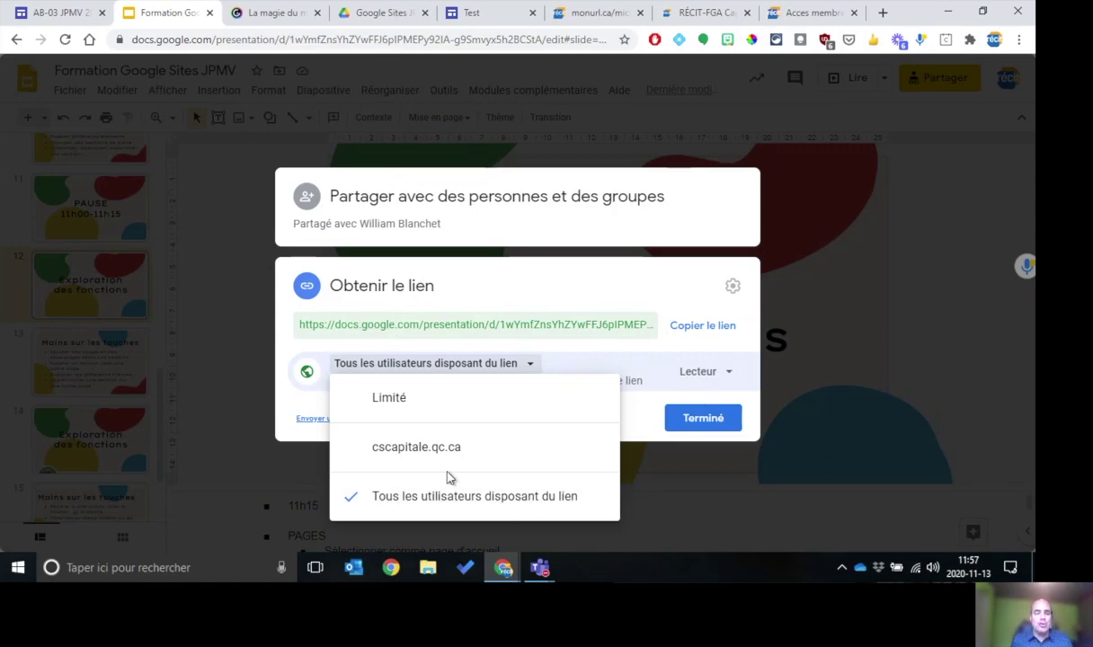
pyautogui.click(381, 462)
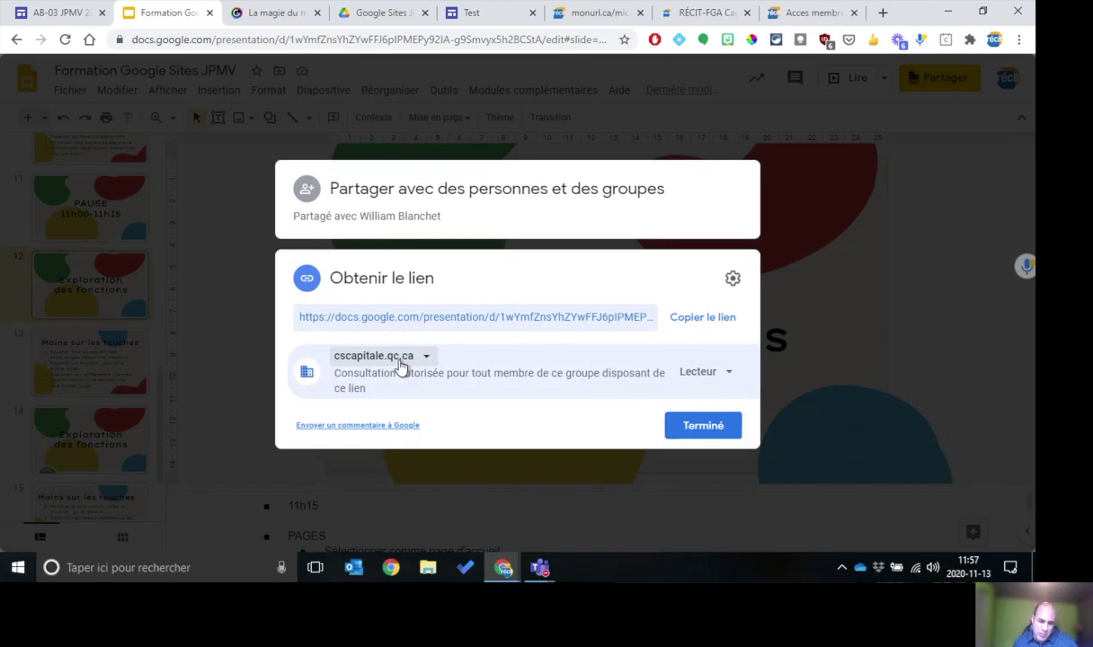
# - Set the presentation's link access to "Tous les utilisateurs disposant du lien" and close the sharing settings
pyautogui.click(402, 369)
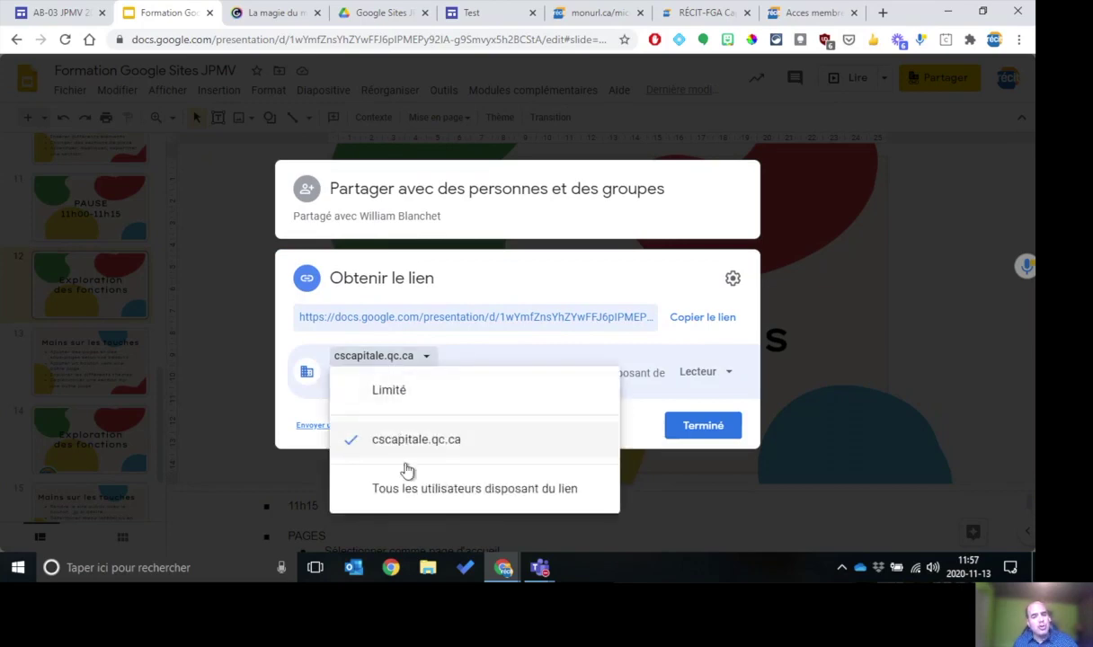
pyautogui.click(422, 500)
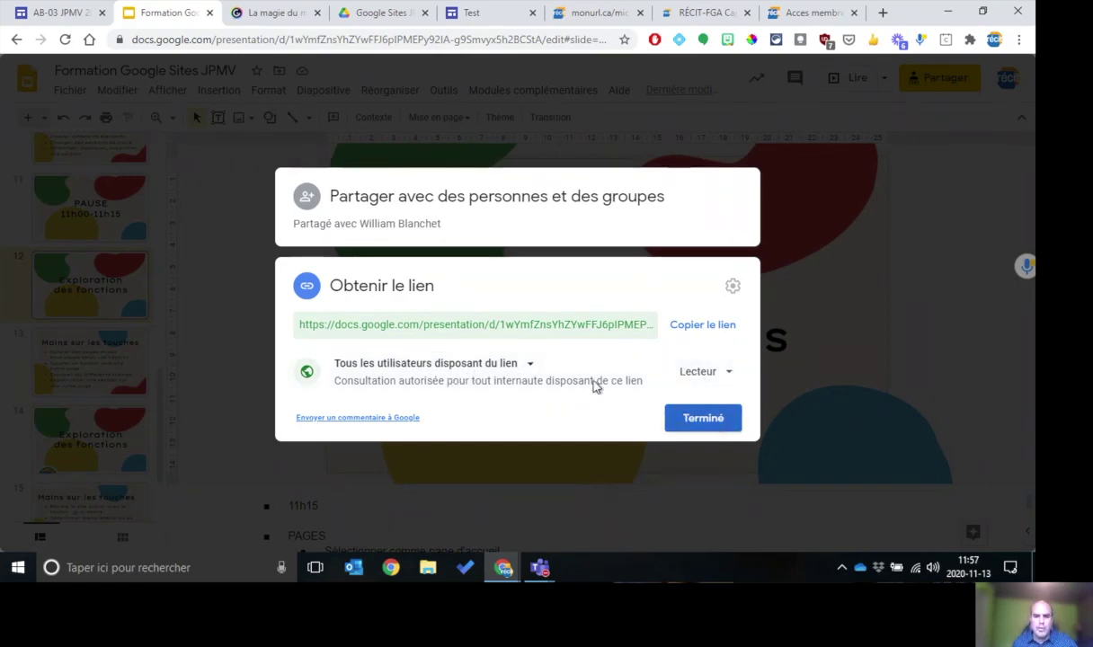
pyautogui.click(724, 421)
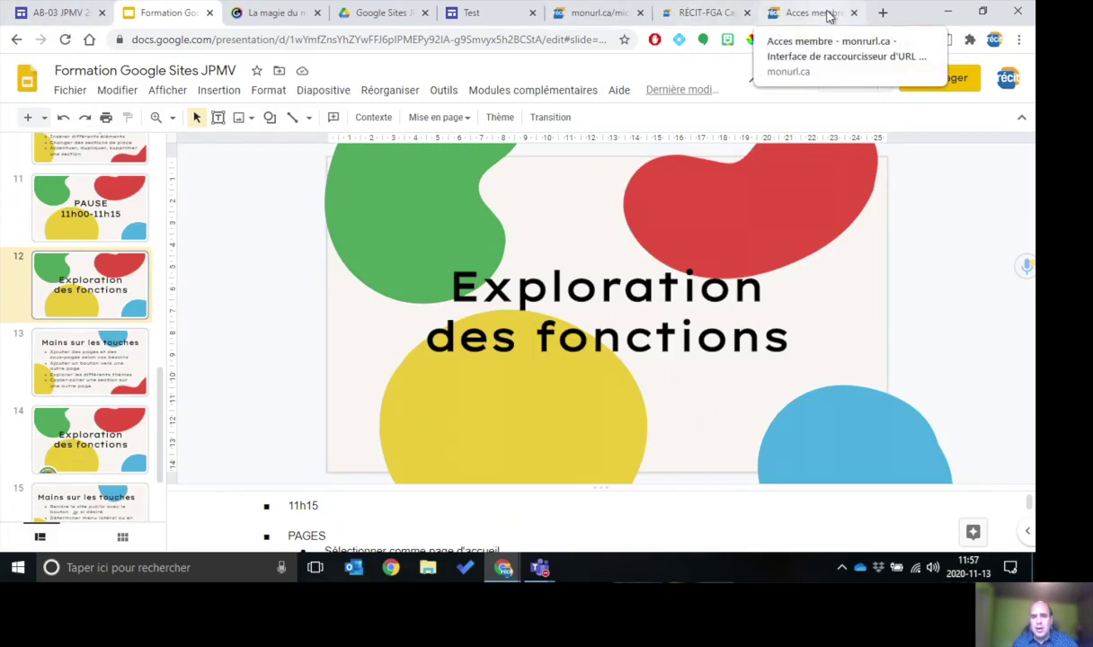
# - Open the bookmarked "Mon site" in a new browser tab and copy its home page address
pyautogui.click(883, 13)
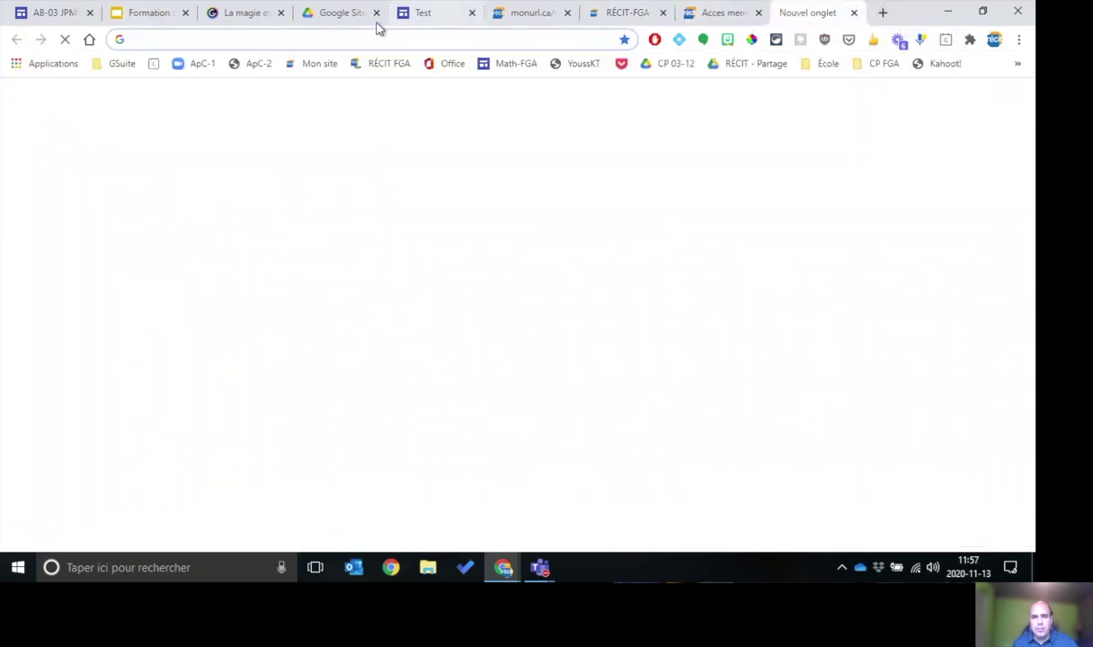
pyautogui.click(316, 65)
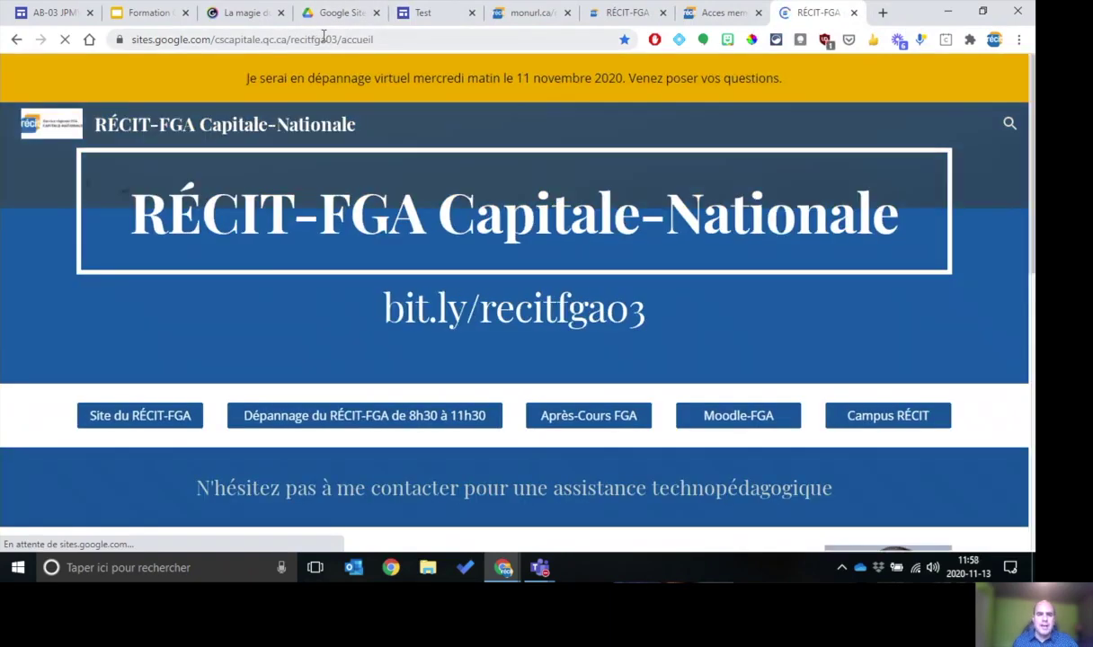
pyautogui.click(322, 37)
pyautogui.hotkey('ctrl', 'c')
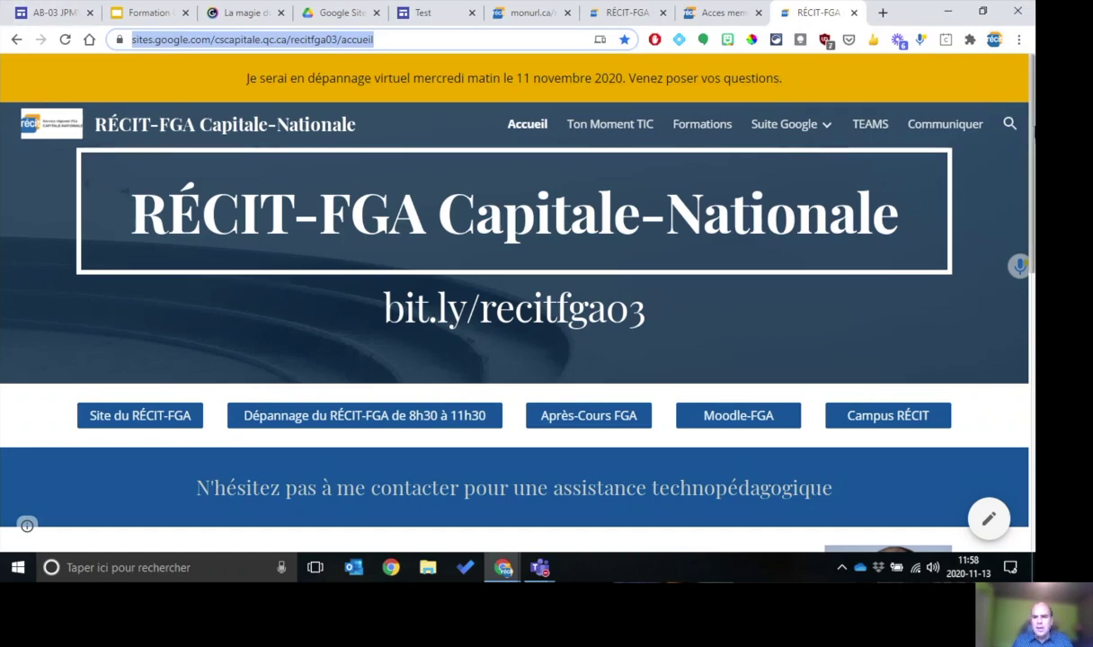
# - Open a guest browser window and load the copied RÉCIT-FGA site address in it
pyautogui.click(994, 42)
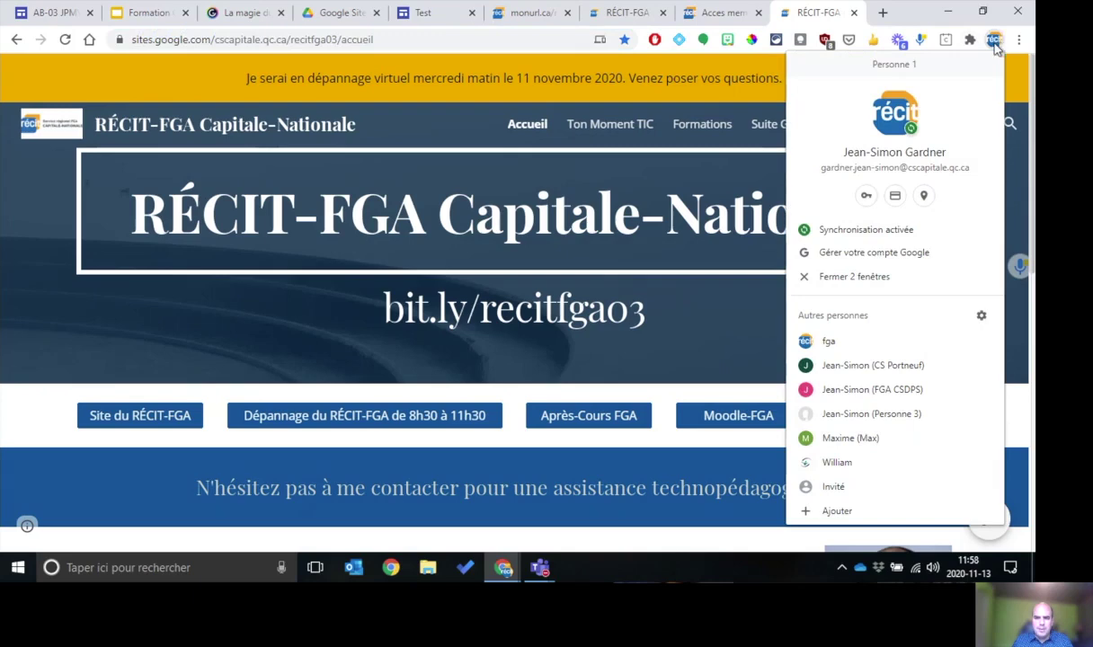
pyautogui.click(833, 487)
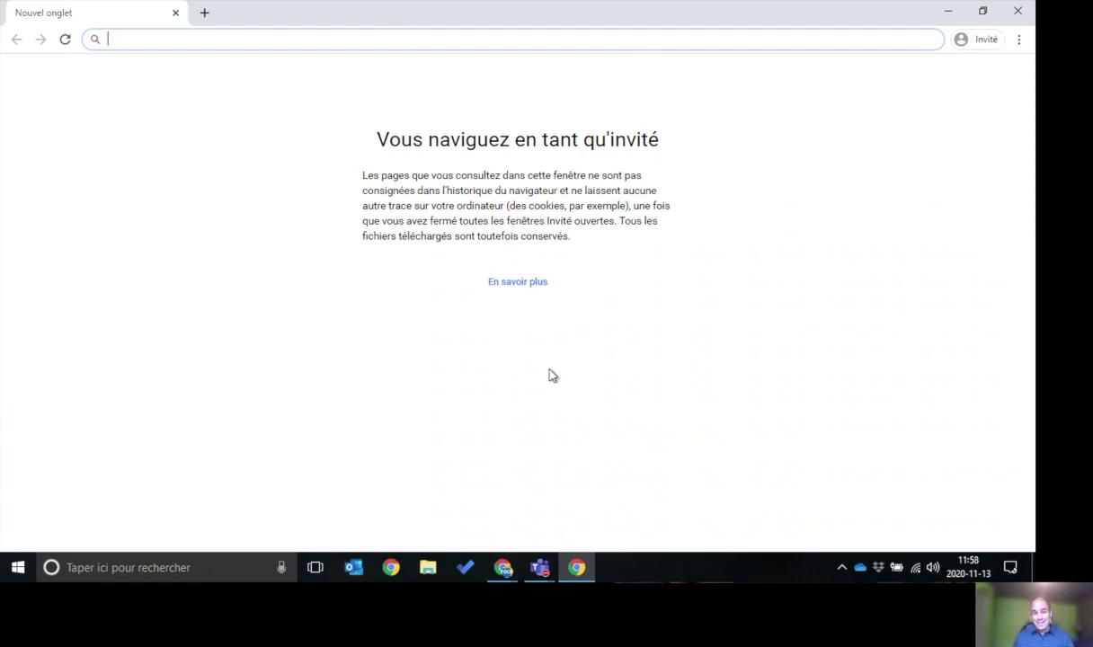
pyautogui.hotkey('ctrl', 'v')
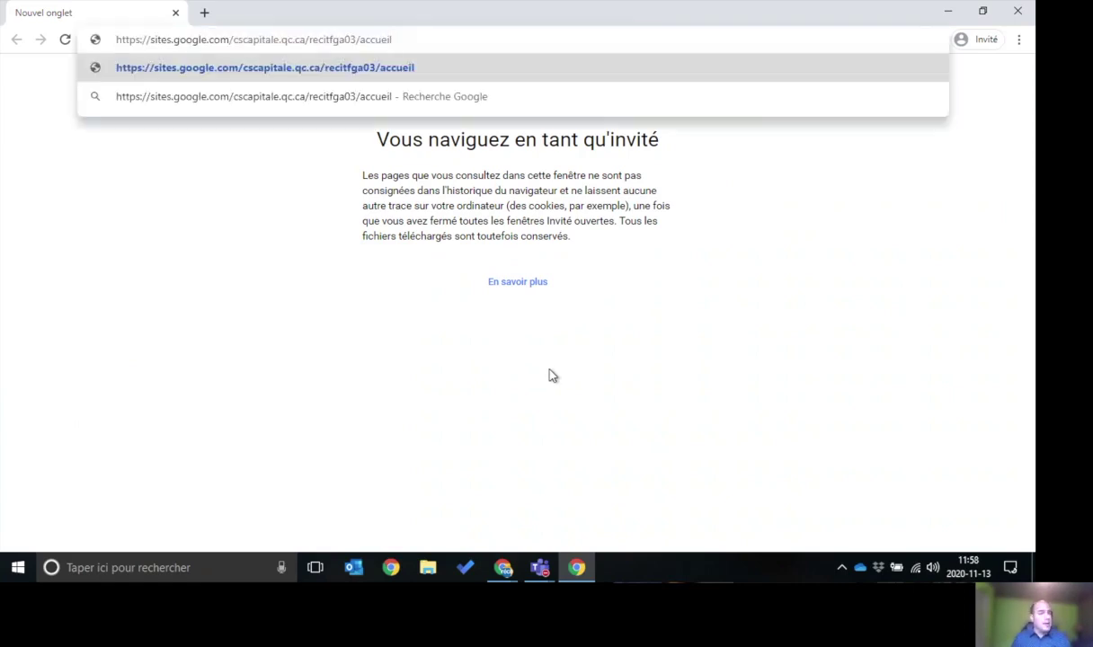
pyautogui.press('Return')
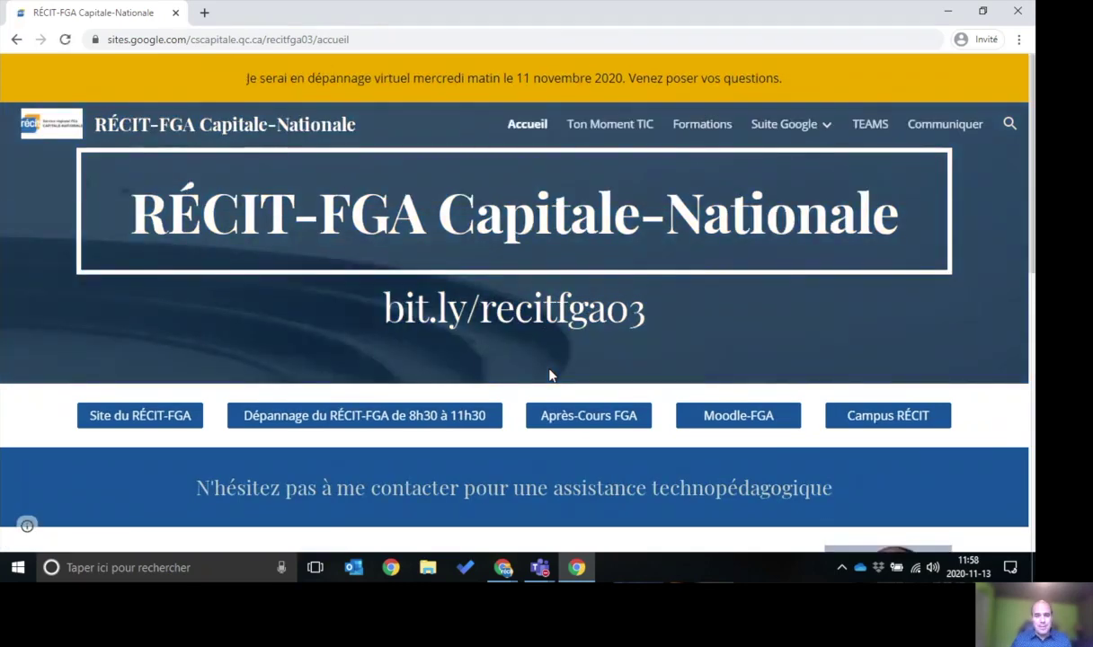
# - Look over the site's home page as a guest and open the Google Classroom page under Suite Google
pyautogui.scroll(-7, 494, 262)
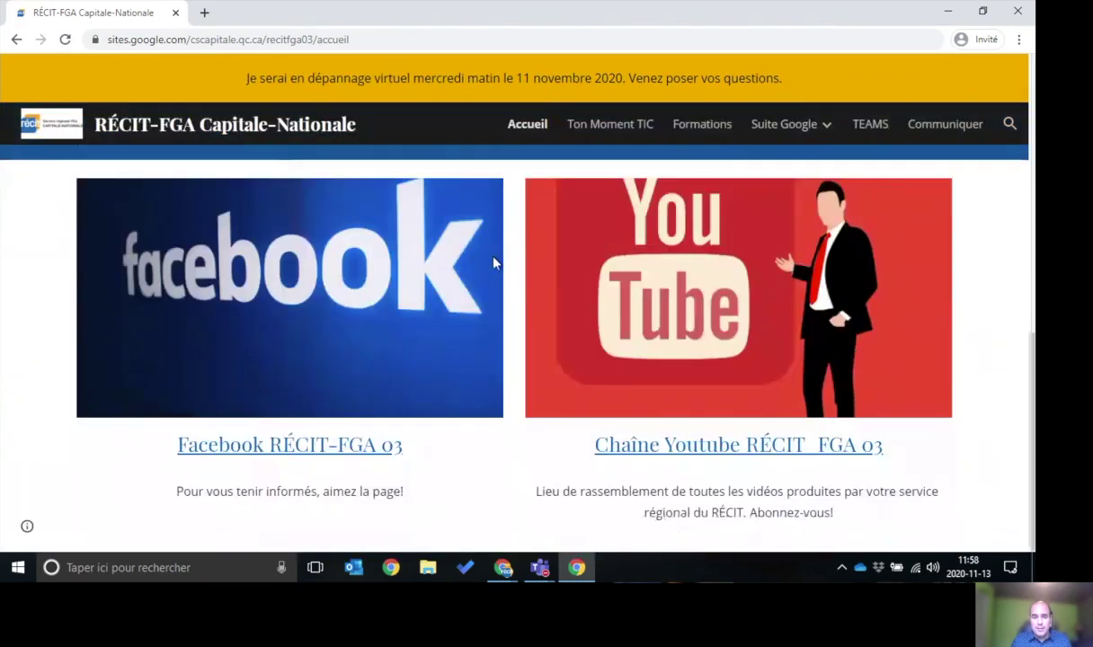
pyautogui.scroll(7, 493, 262)
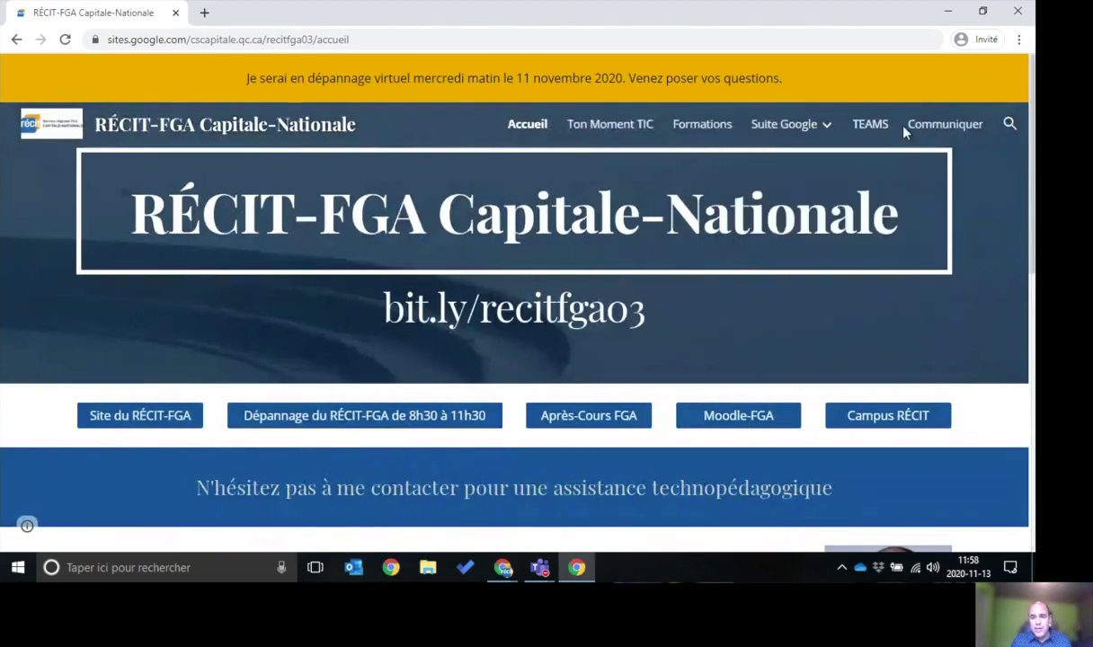
pyautogui.moveTo(787, 142)
pyautogui.click(794, 170)
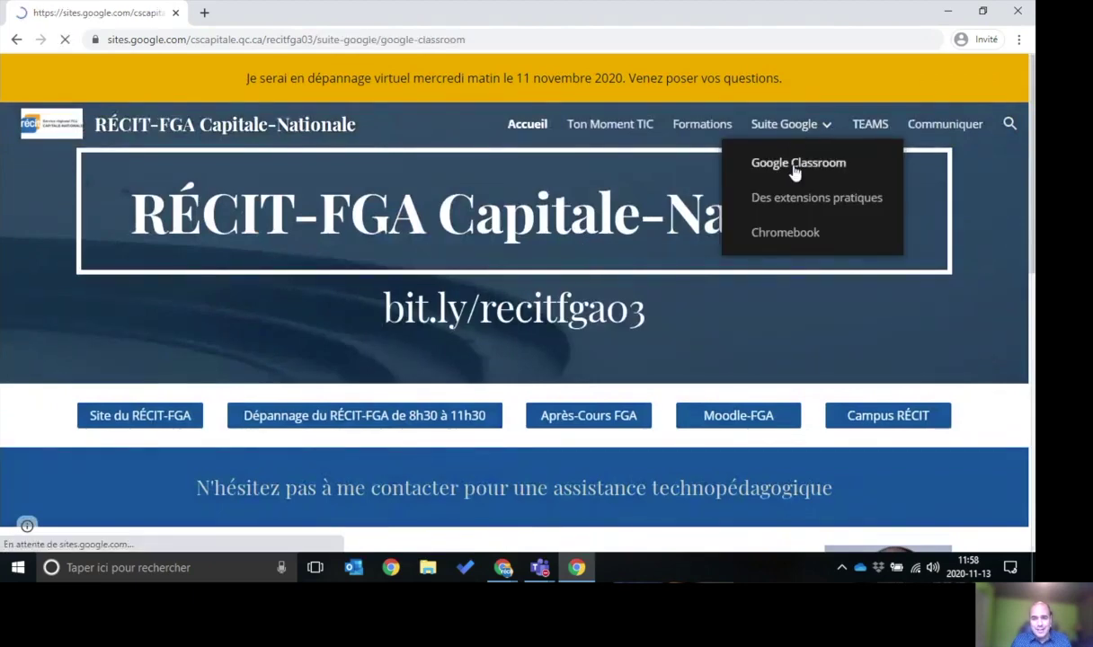
# - Examine the embedded training recordings as a guest, open the "Document de la formation Niveau 1" presentation and close it again
pyautogui.scroll(-4, 653, 281)
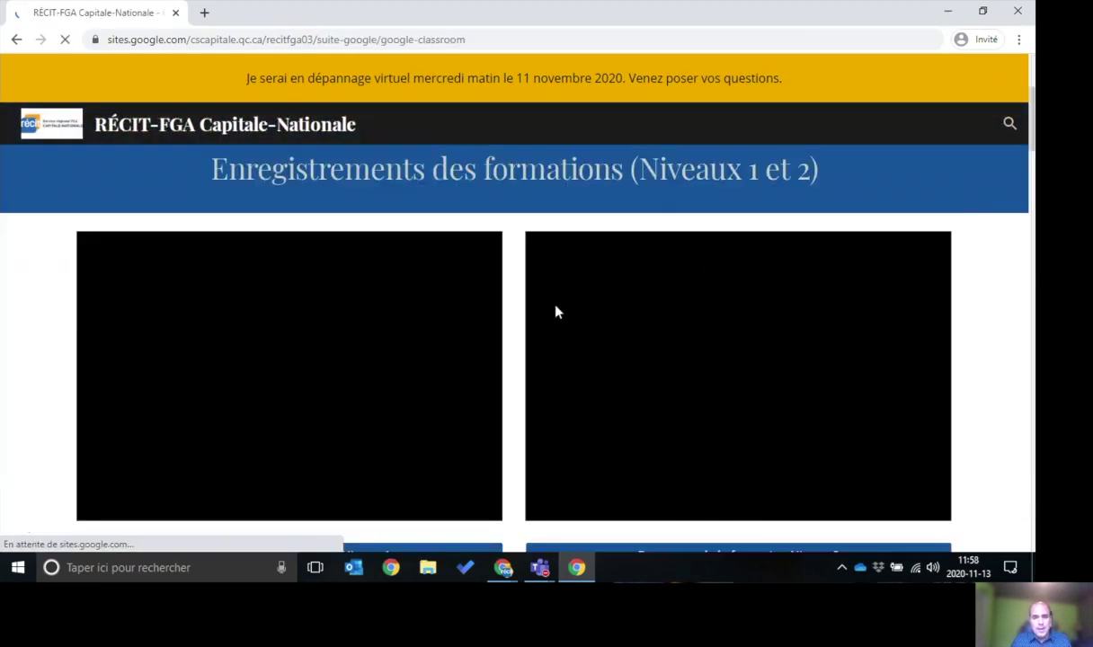
pyautogui.scroll(-4, 503, 301)
pyautogui.scroll(3, 387, 305)
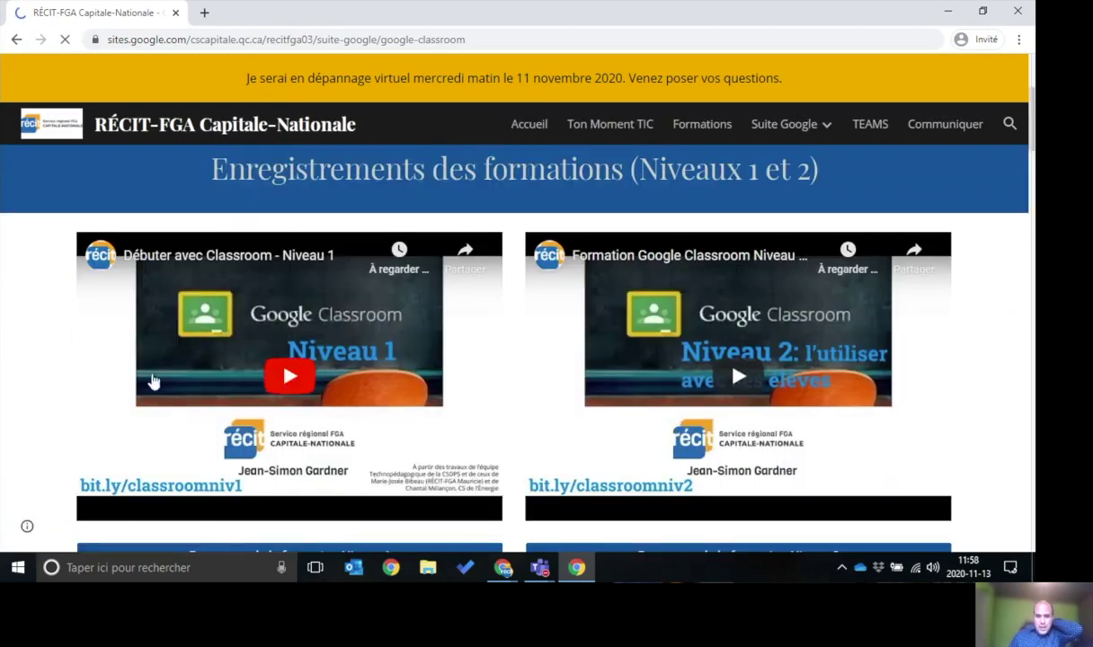
pyautogui.scroll(-3, 233, 426)
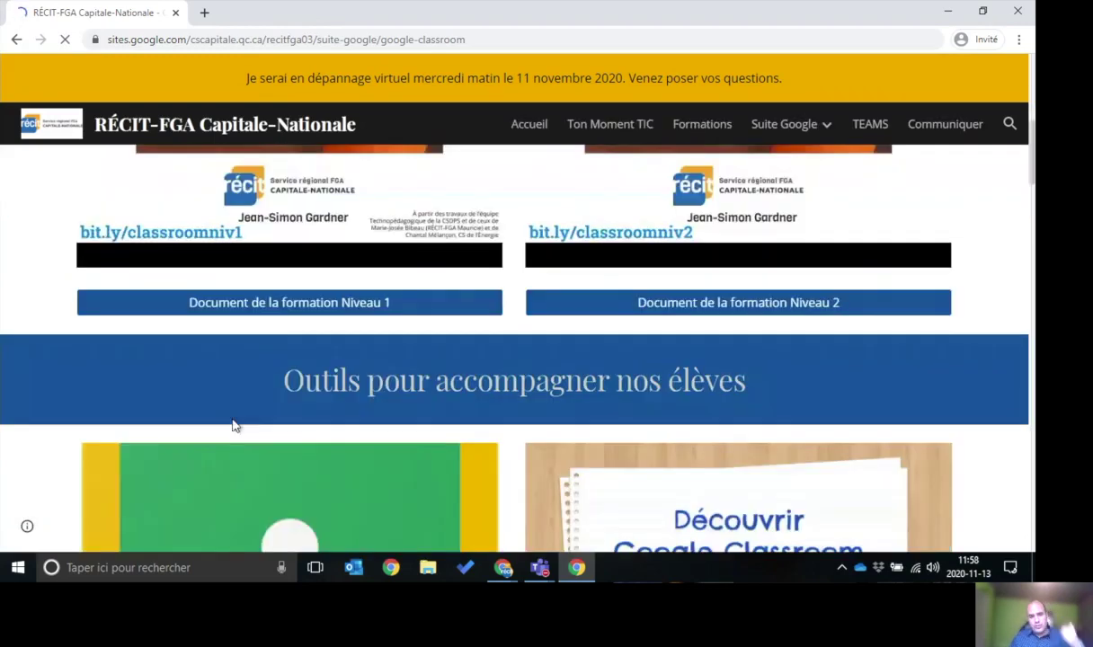
pyautogui.click(269, 311)
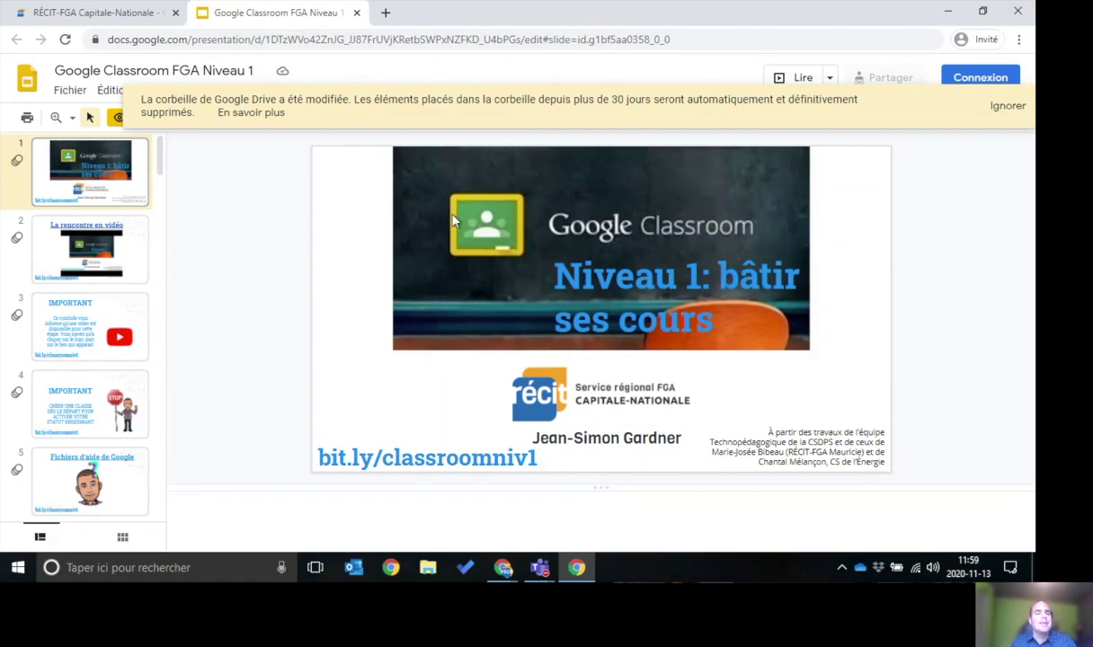
pyautogui.click(357, 16)
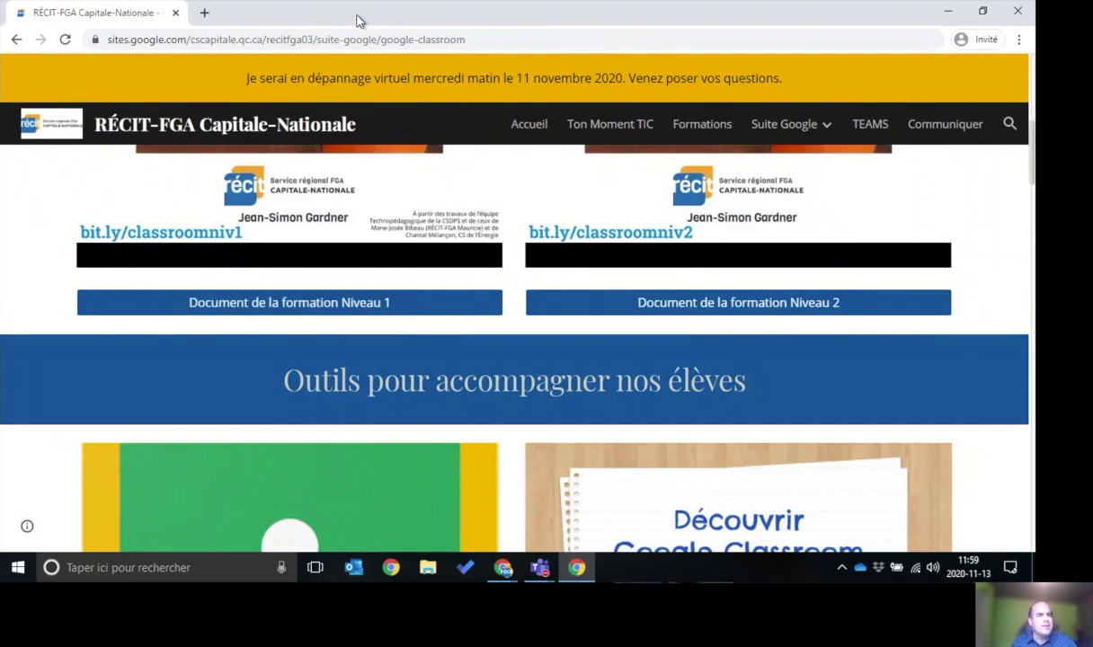
# - Load google.ca in the guest window to show the signed-out state, and close the guest window
pyautogui.click(819, 36)
pyautogui.write('google.ca')
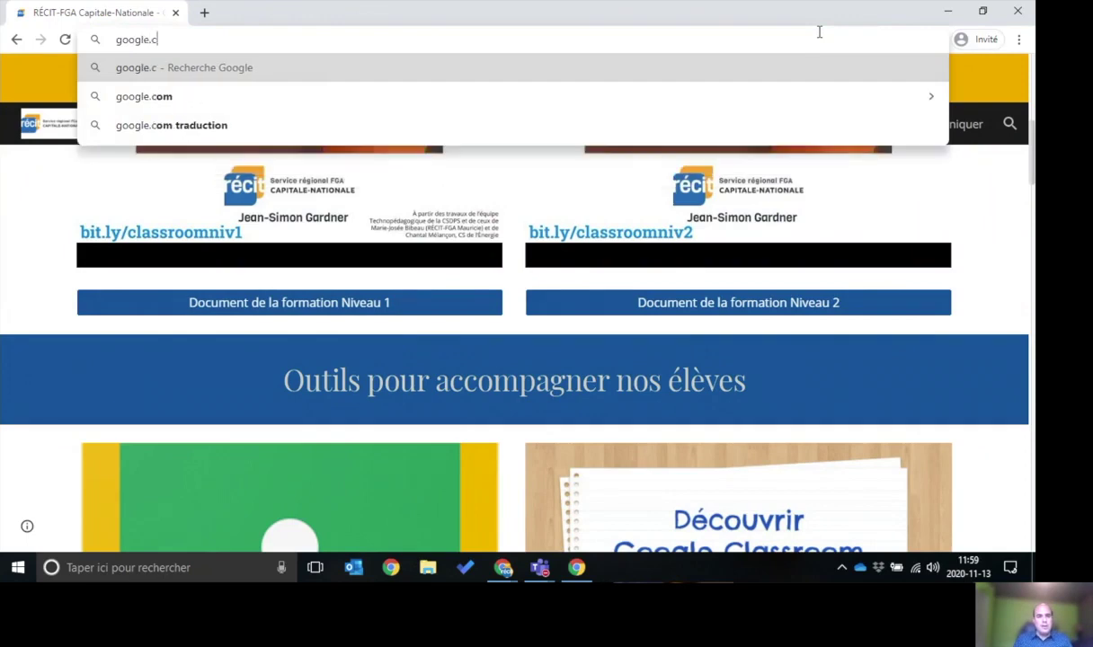
pyautogui.press('Return')
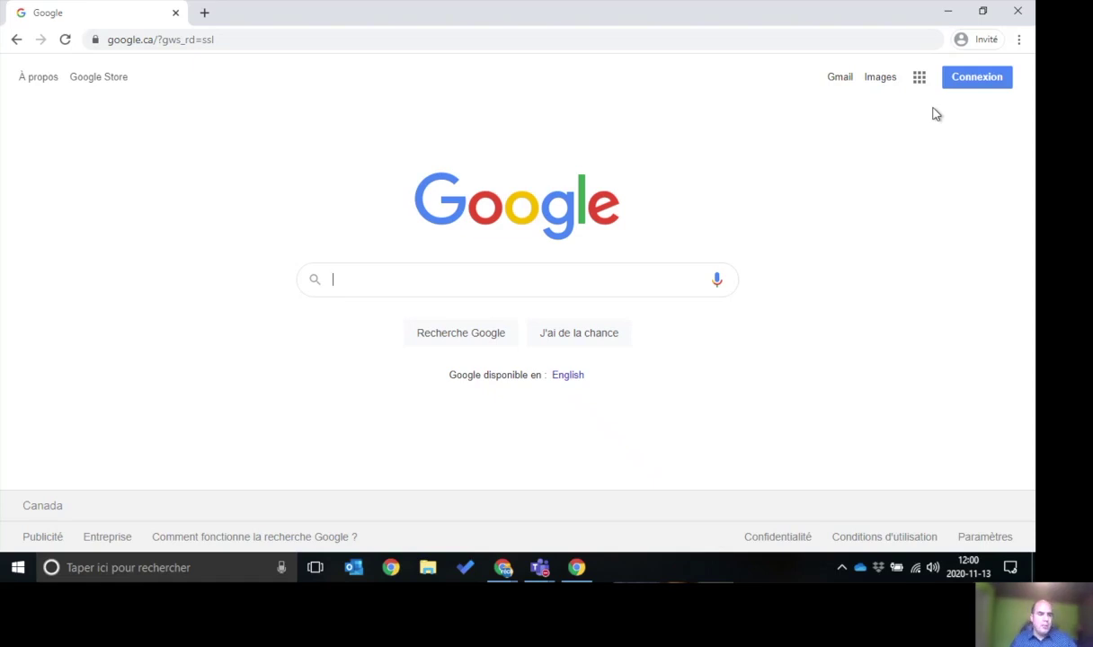
pyautogui.click(1016, 9)
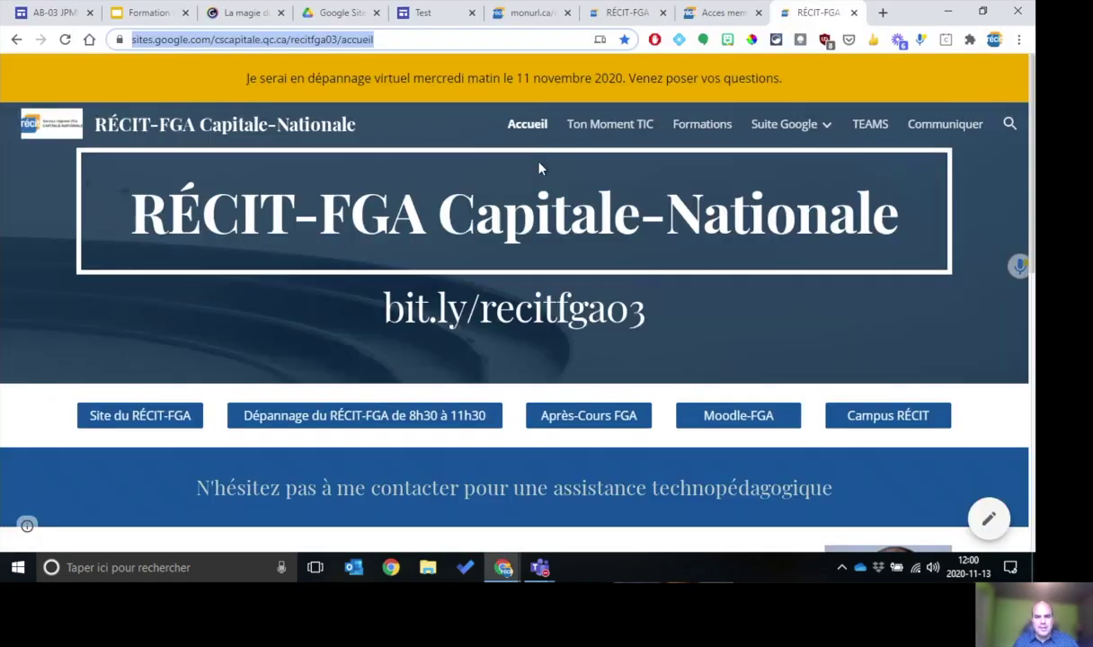
# - Return to the Test site's editor, start publishing the site and set its web address to "test13nov"
pyautogui.click(225, 10)
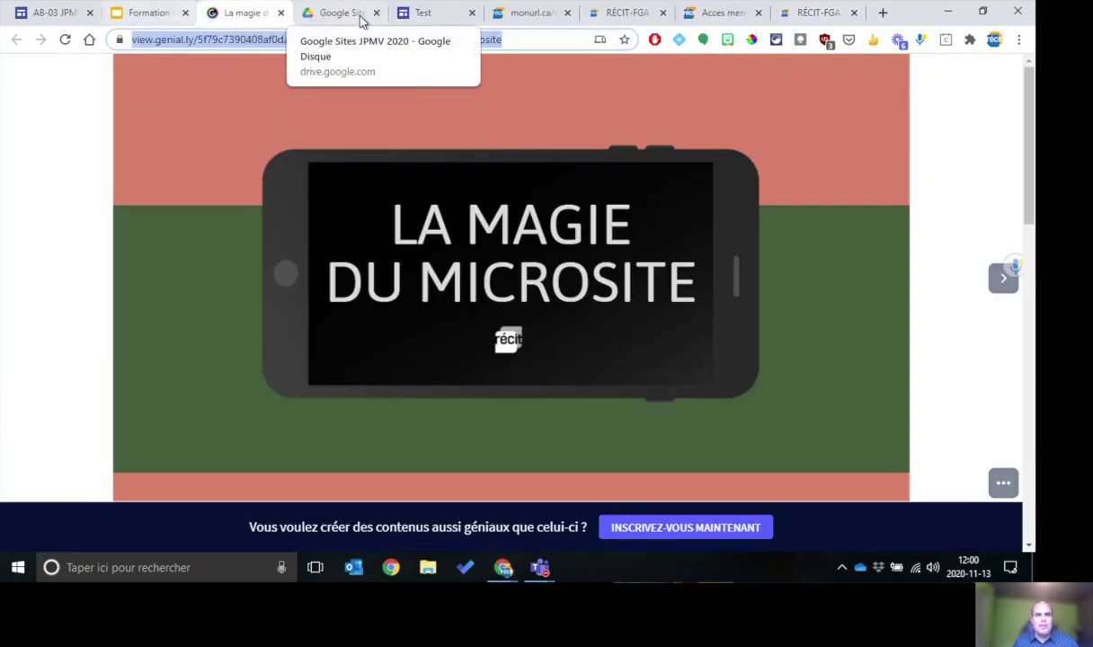
pyautogui.click(151, 16)
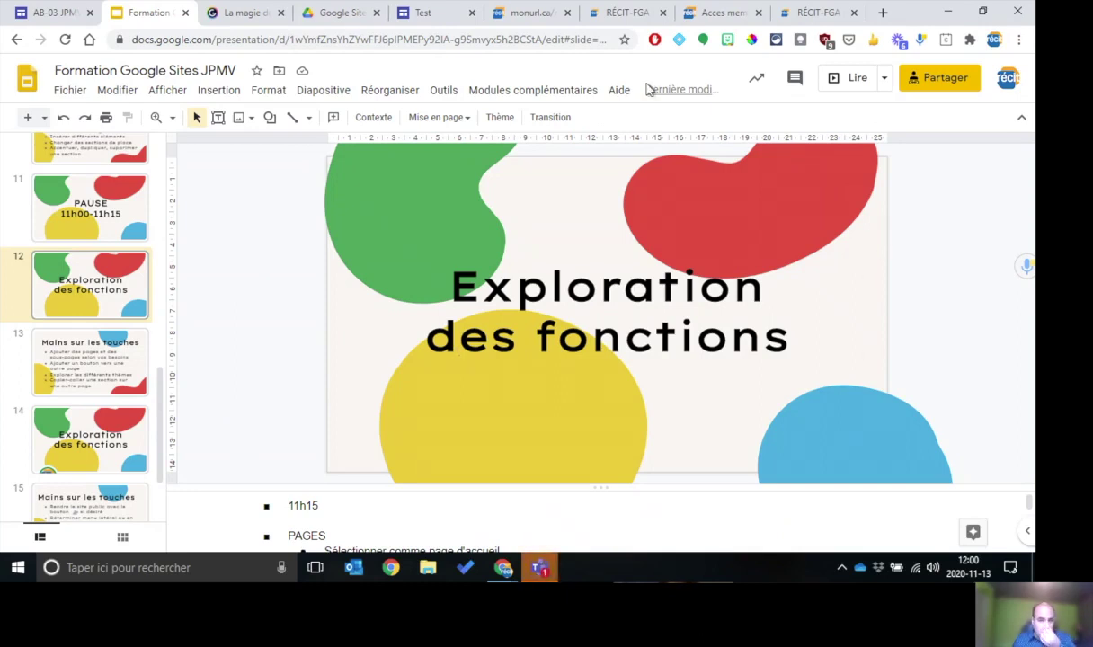
pyautogui.click(428, 13)
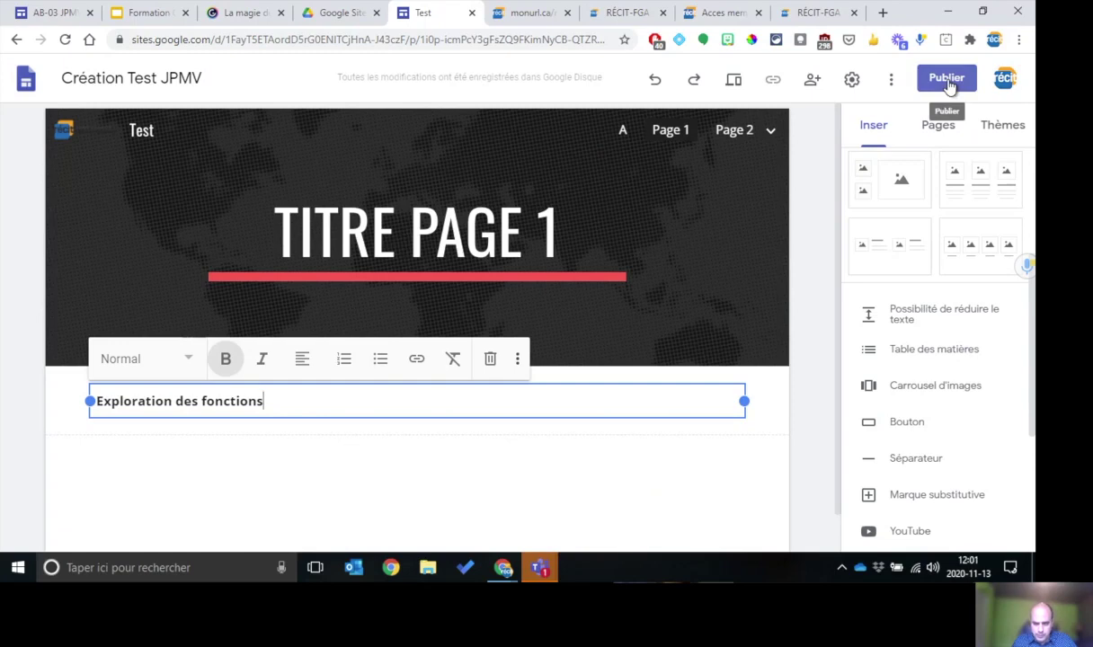
pyautogui.click(948, 80)
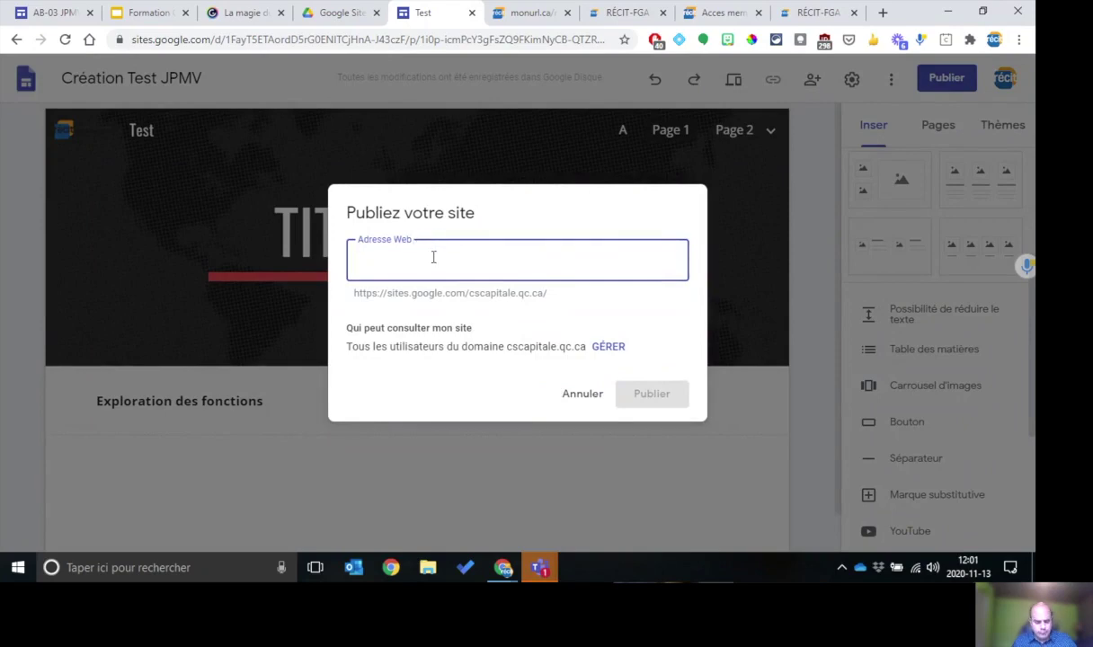
pyautogui.write('te')
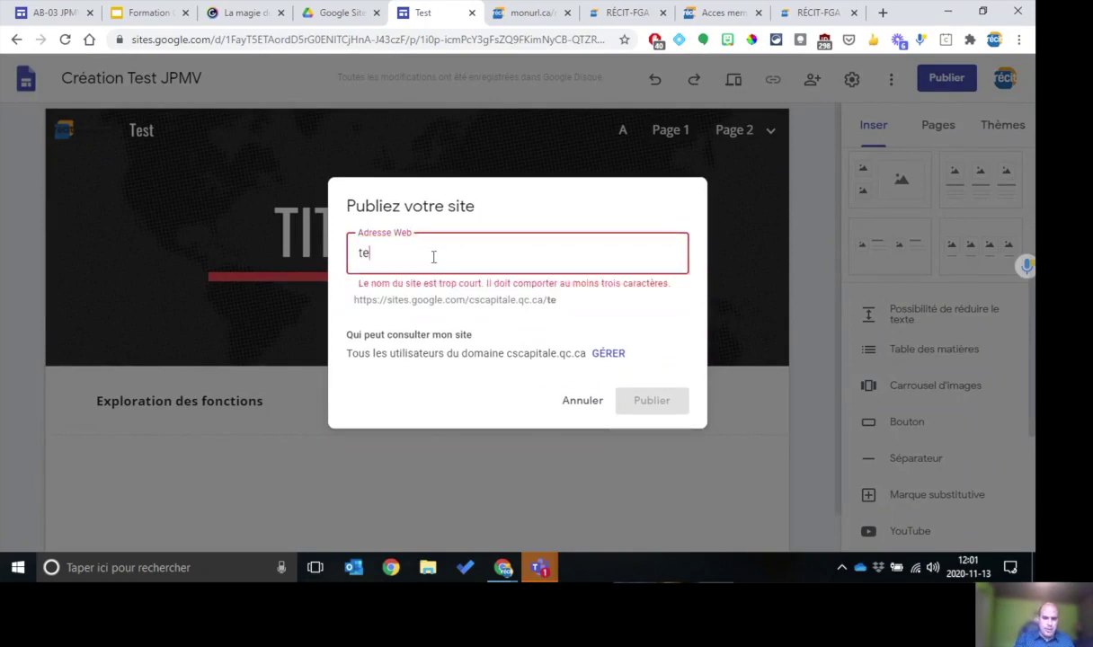
pyautogui.write('st20')
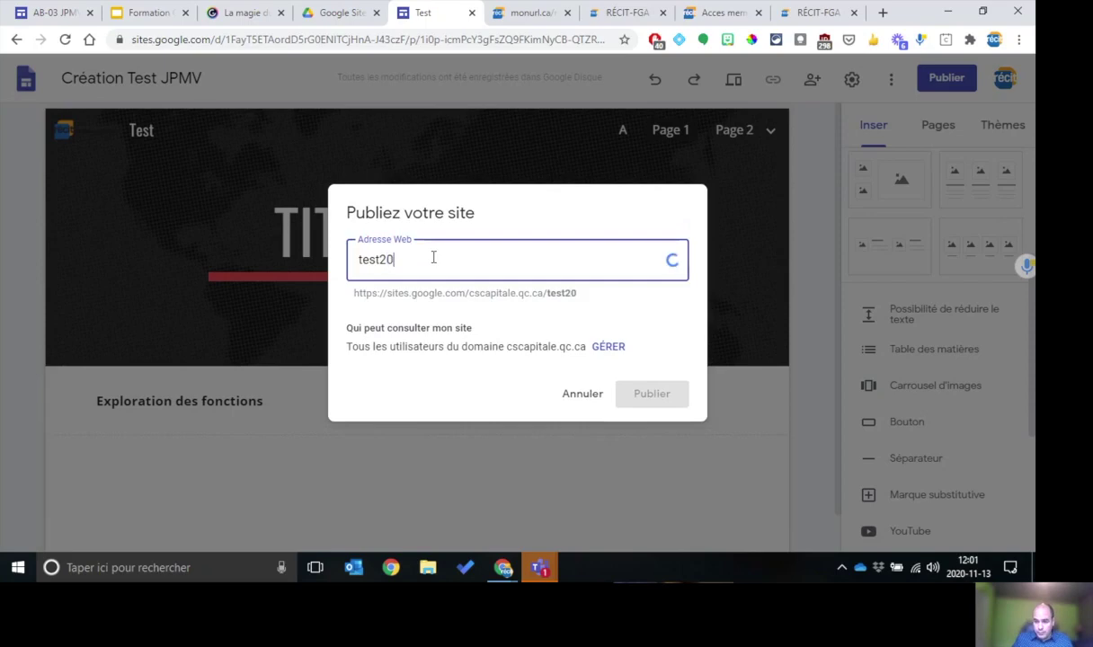
pyautogui.press('BackSpace')
pyautogui.press('BackSpace')
pyautogui.write('13nov')
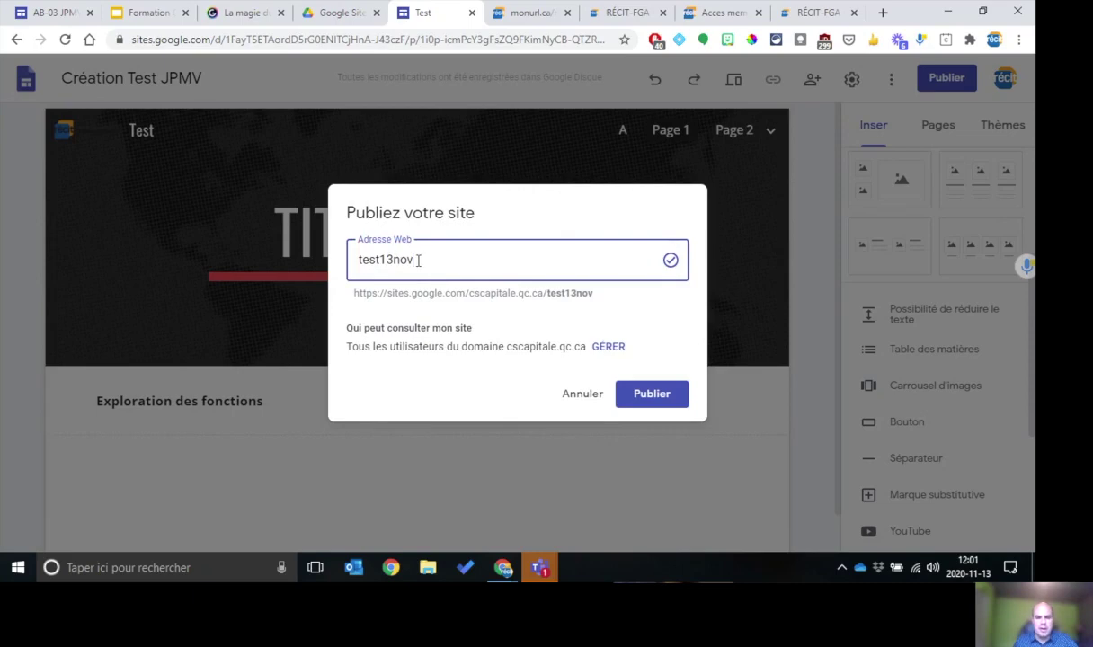
# - Highlight the parts of the site's full web address in turn: the Google Sites prefix, the cscapitale.qc.ca domain and the site name
pyautogui.click(355, 290)
pyautogui.moveTo(355, 291); pyautogui.dragTo(418, 293)
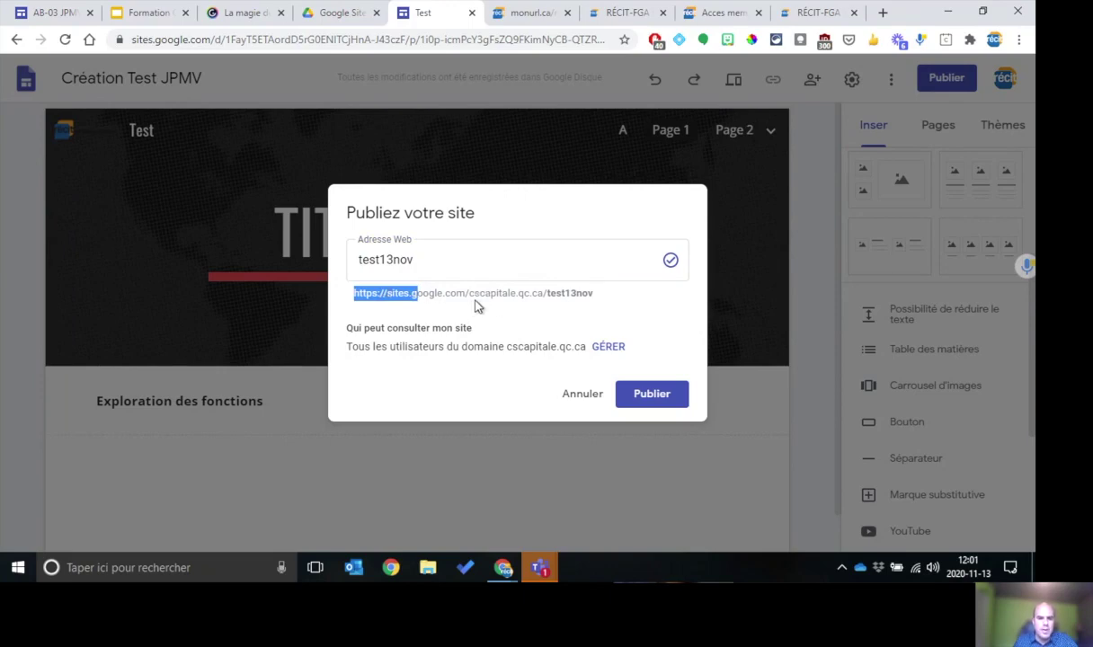
pyautogui.moveTo(470, 293); pyautogui.dragTo(542, 306)
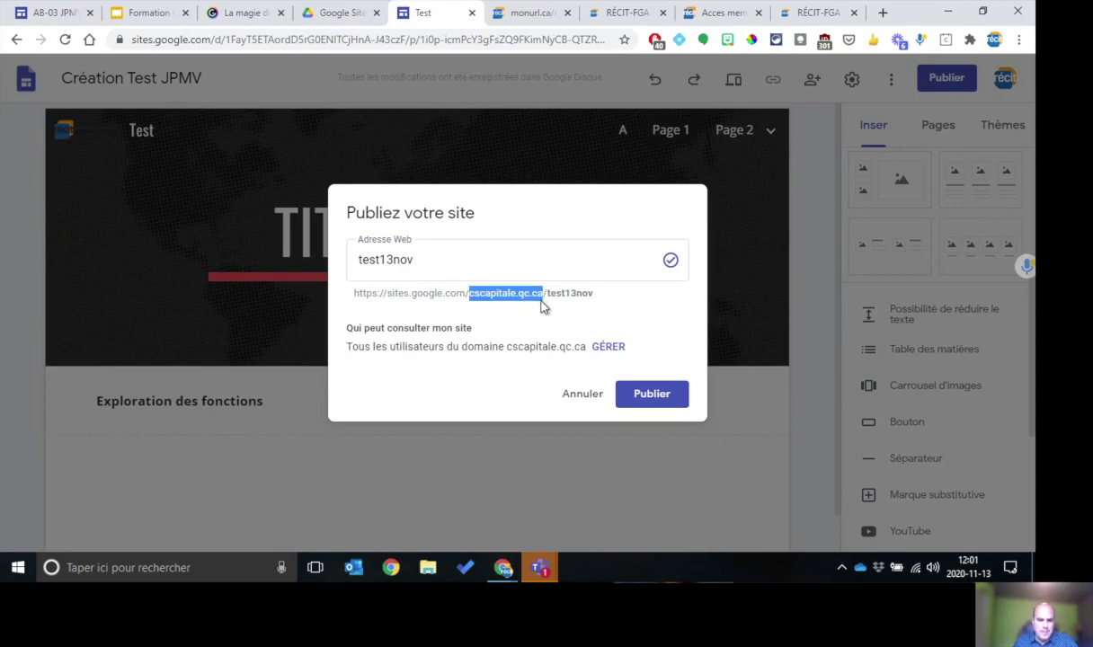
pyautogui.moveTo(548, 294); pyautogui.dragTo(595, 302)
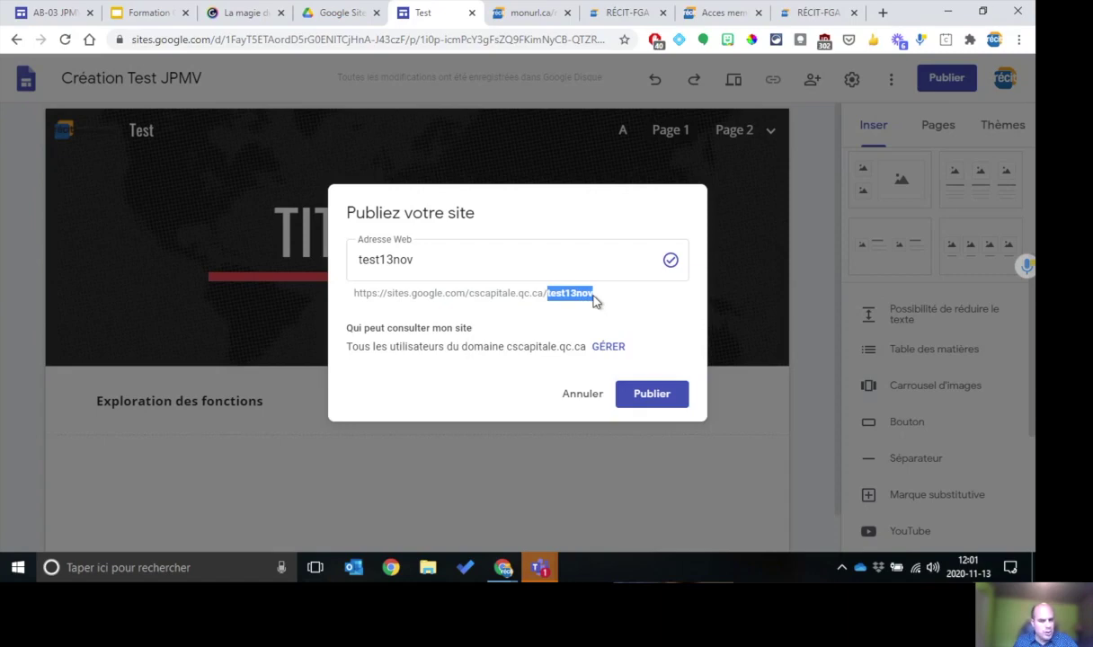
# - Highlight the cscapitale.qc.ca domain in the web address, review the draft and published-site link settings, and publish the site
pyautogui.click(585, 293)
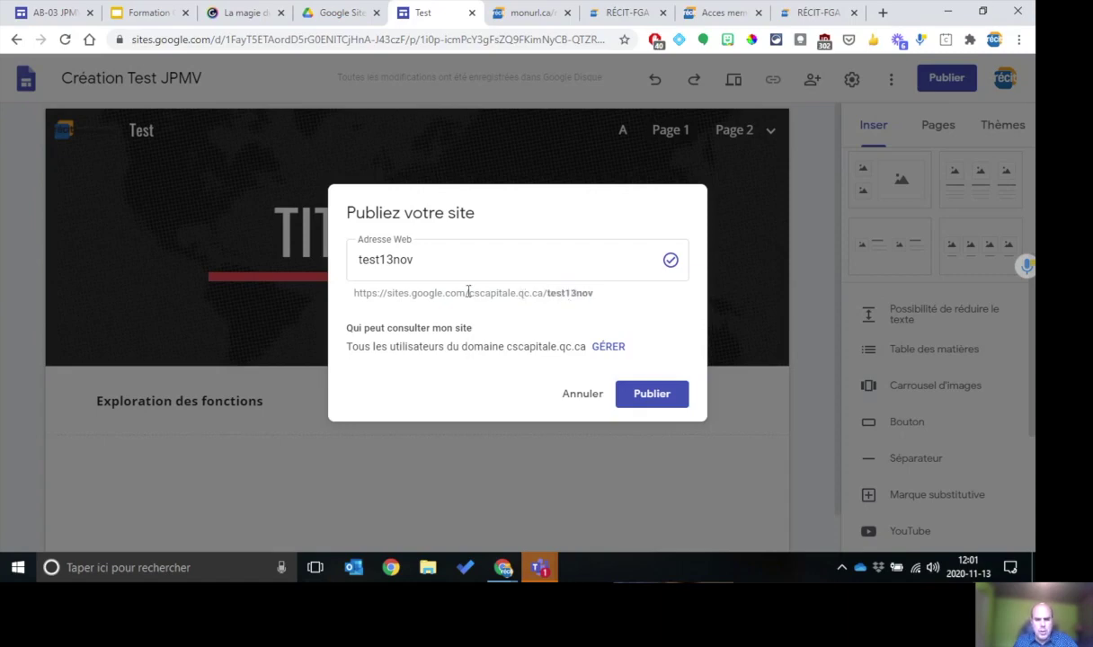
pyautogui.moveTo(469, 293); pyautogui.dragTo(545, 300)
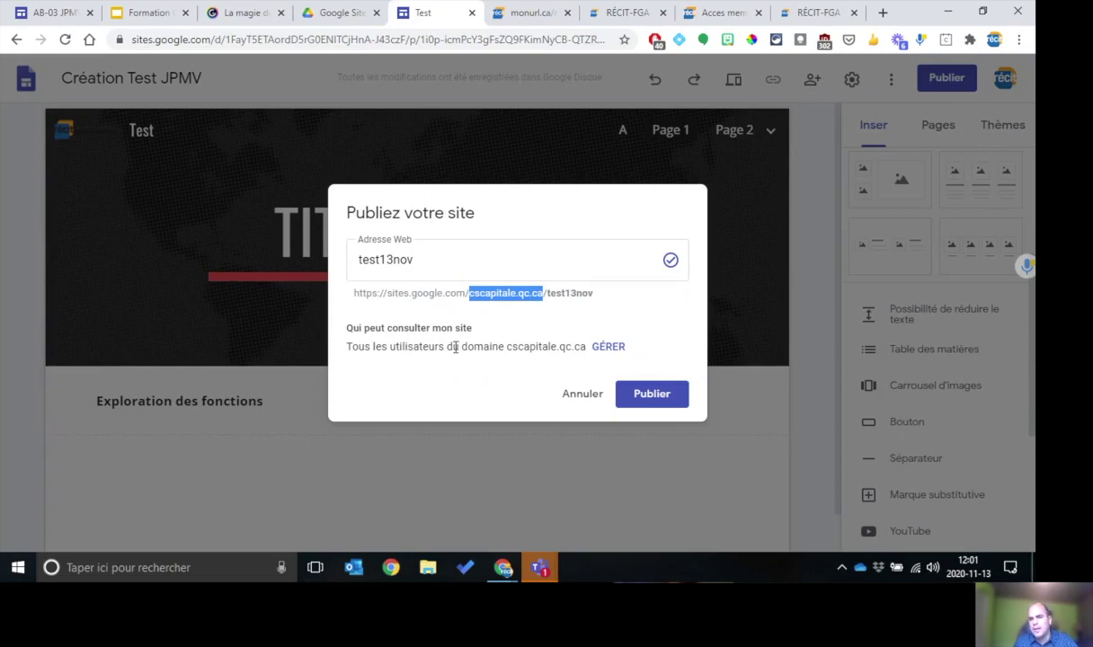
pyautogui.click(607, 347)
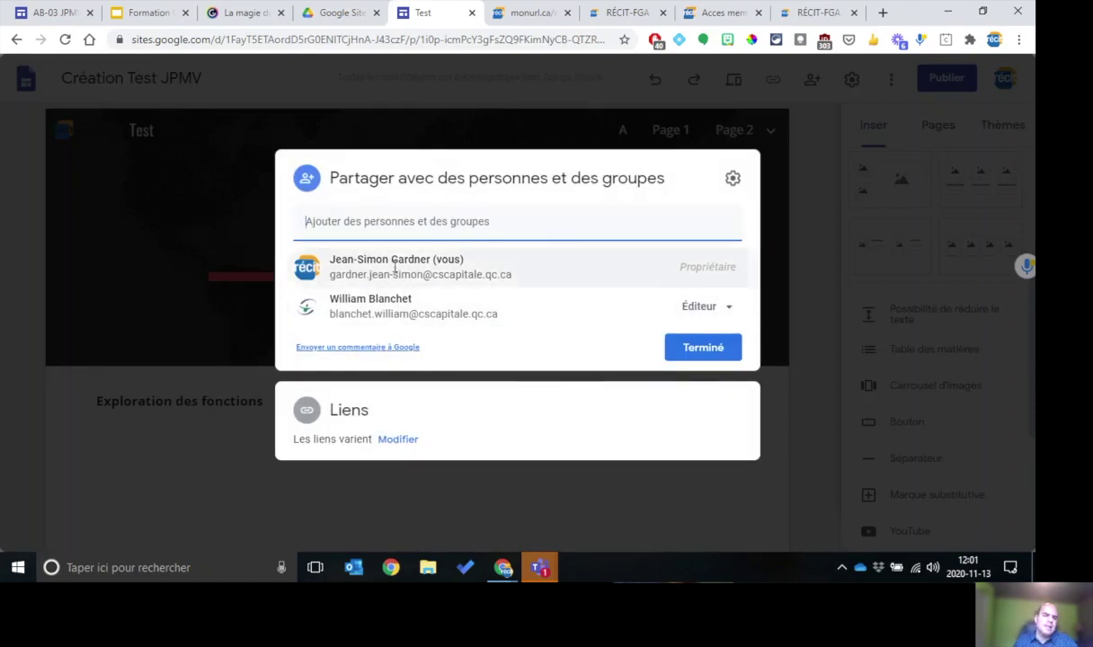
pyautogui.click(399, 441)
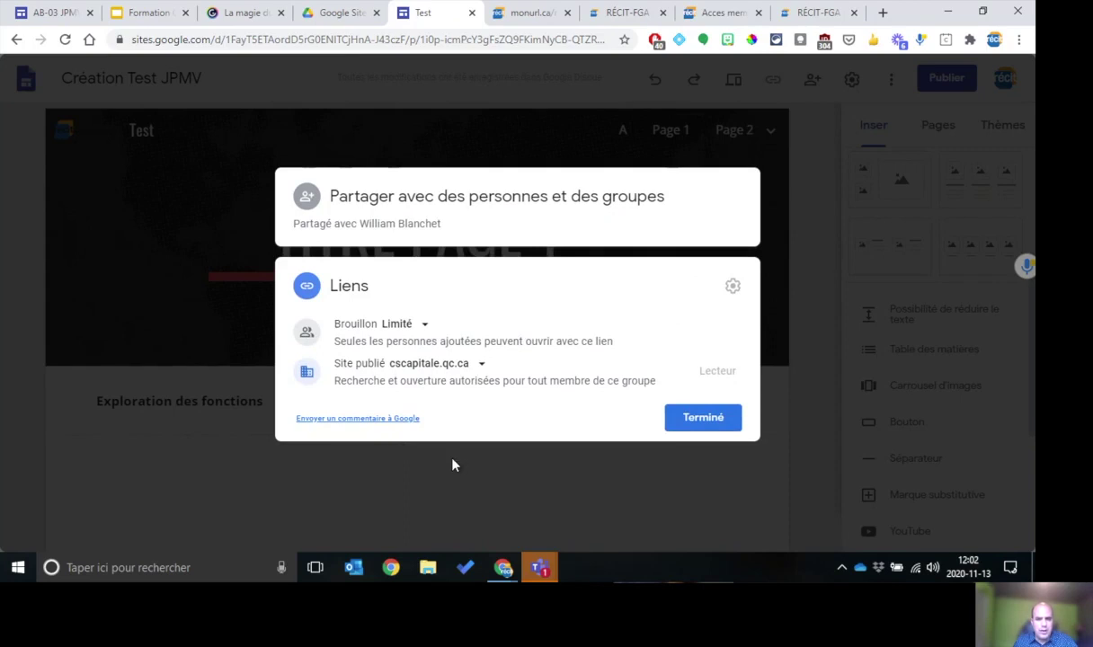
pyautogui.click(539, 471)
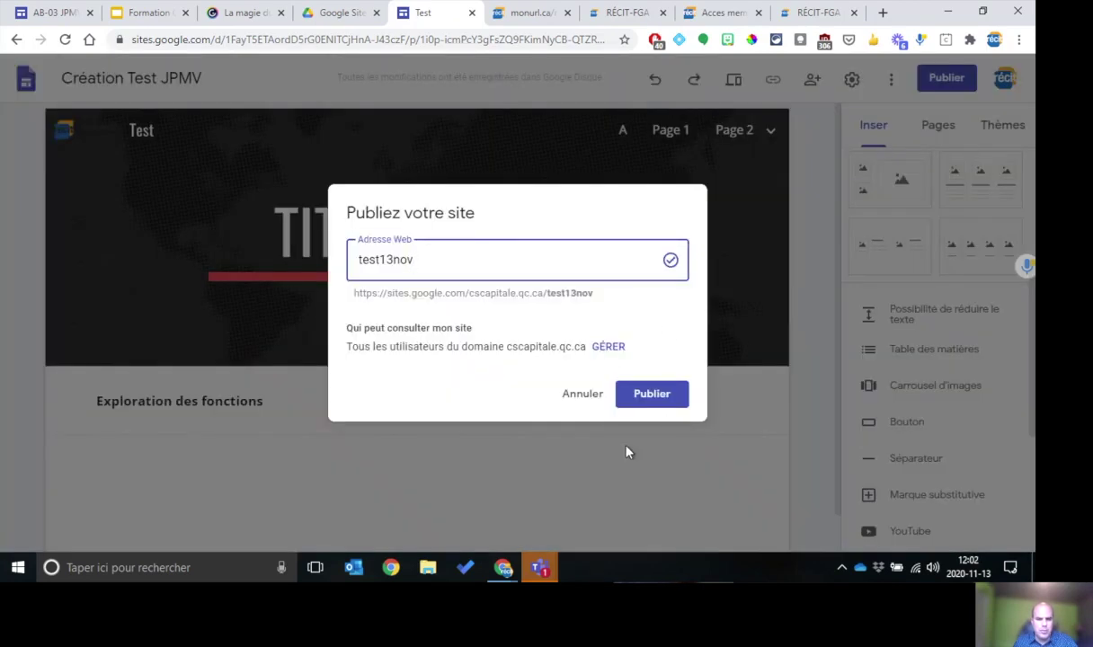
pyautogui.click(632, 394)
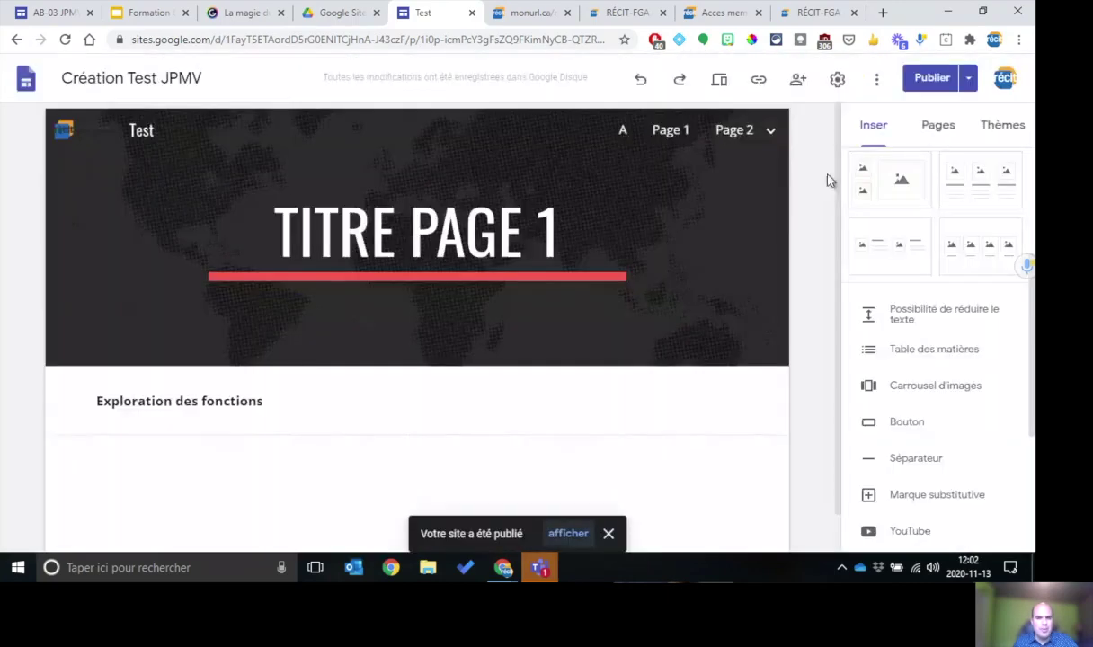
# - In the site's sharing settings, switch the published site's link access to Limité, and set it to Public
pyautogui.click(797, 88)
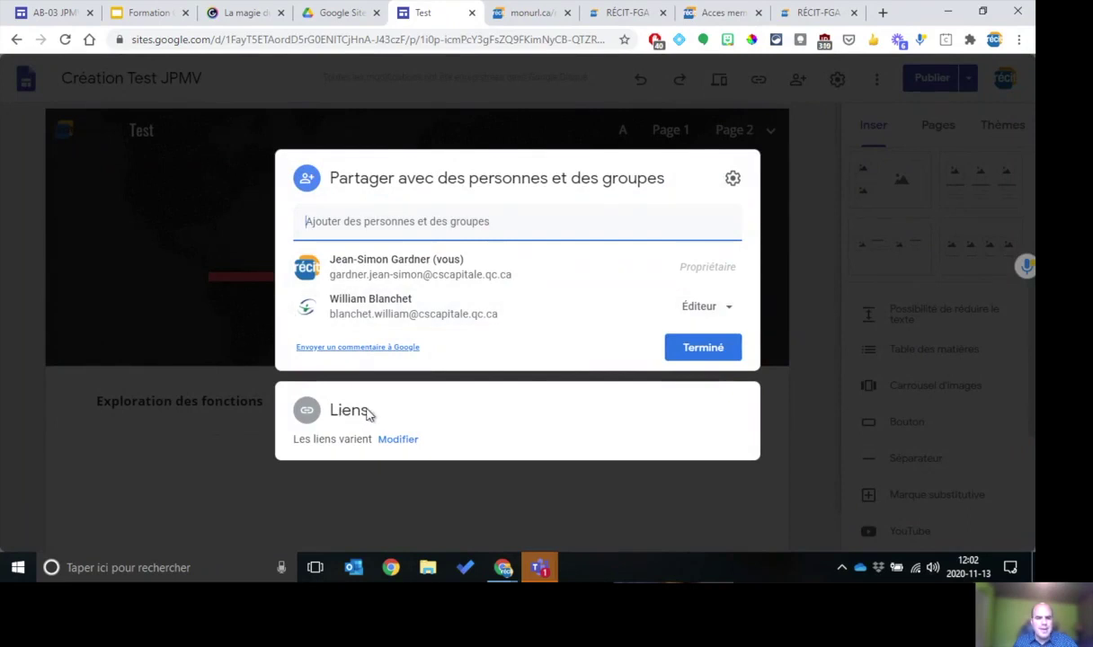
pyautogui.click(397, 439)
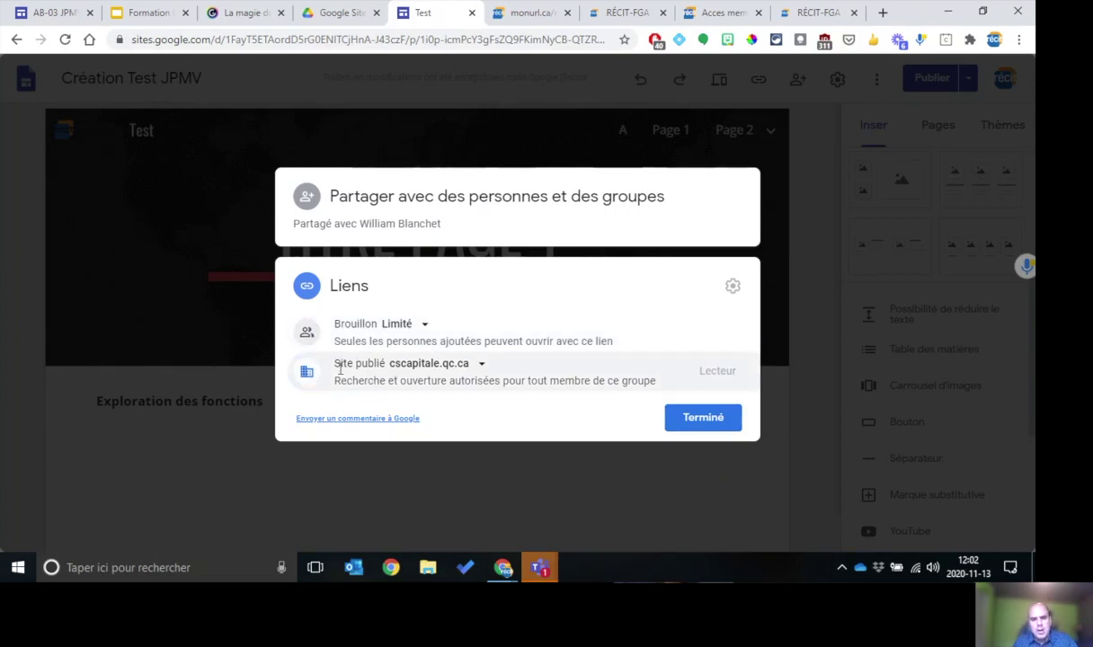
pyautogui.click(429, 369)
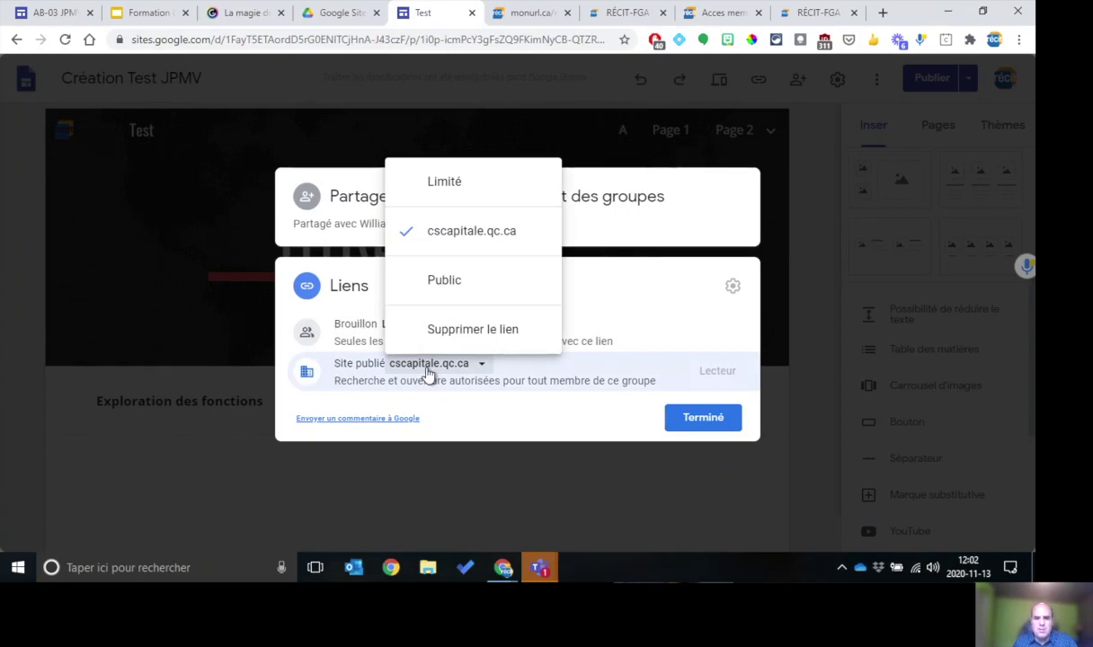
pyautogui.click(444, 180)
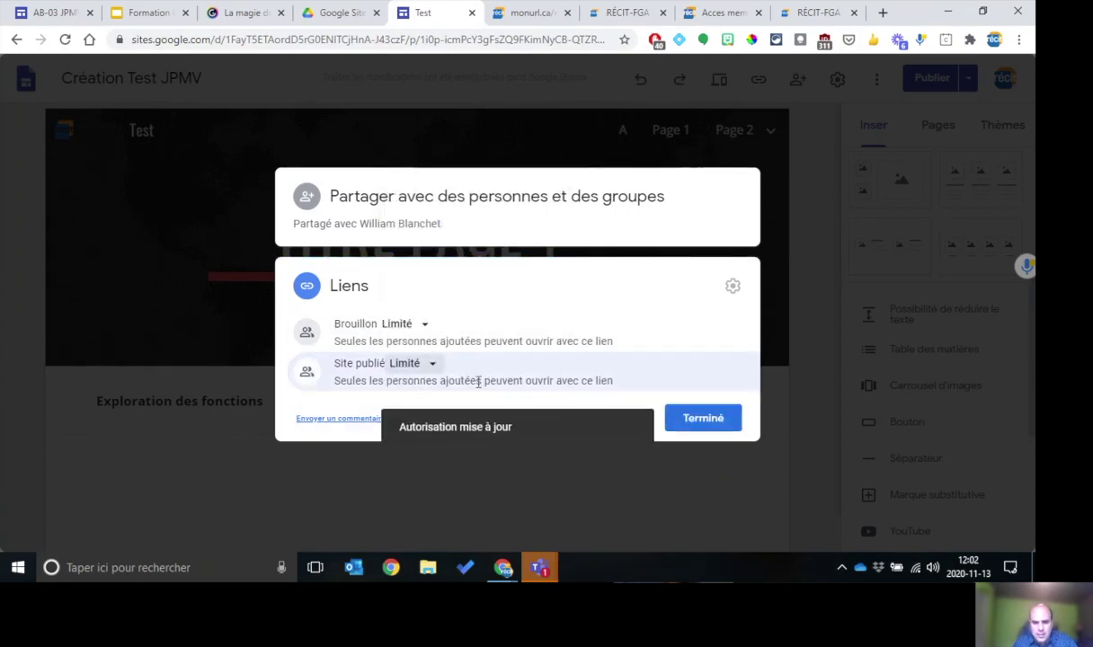
pyautogui.click(428, 369)
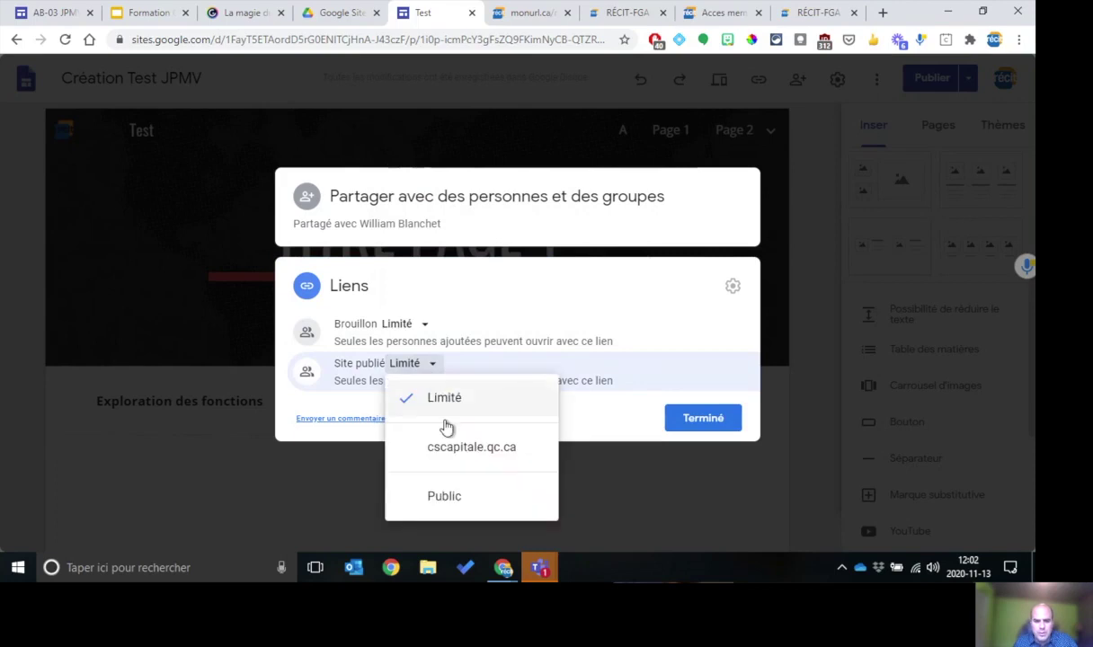
pyautogui.click(472, 504)
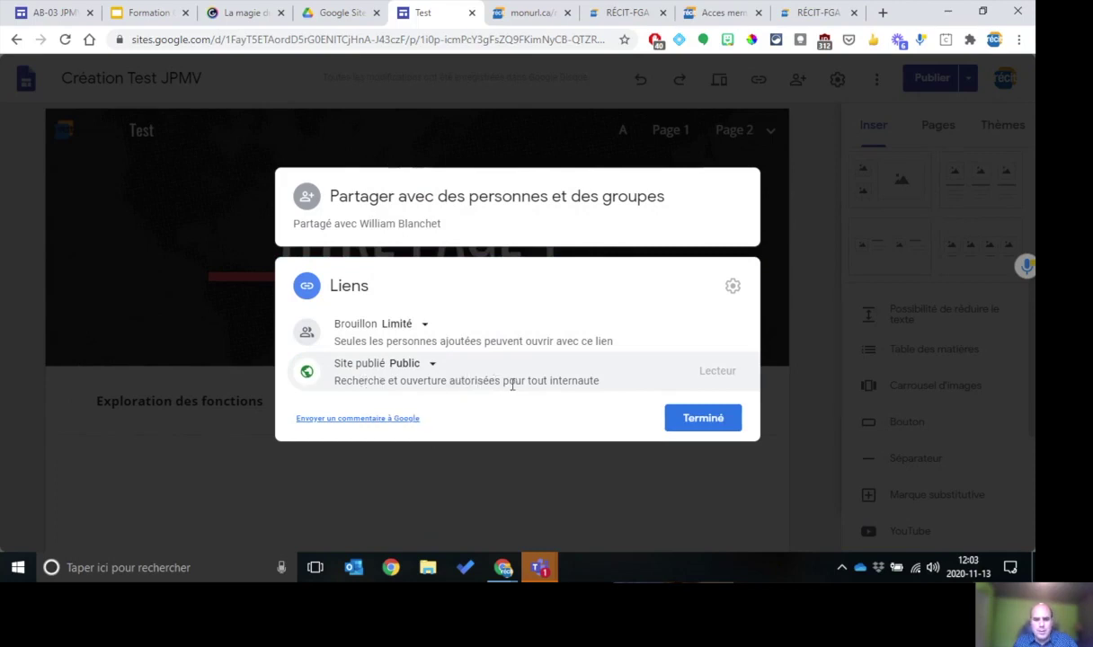
pyautogui.click(433, 364)
pyautogui.click(475, 286)
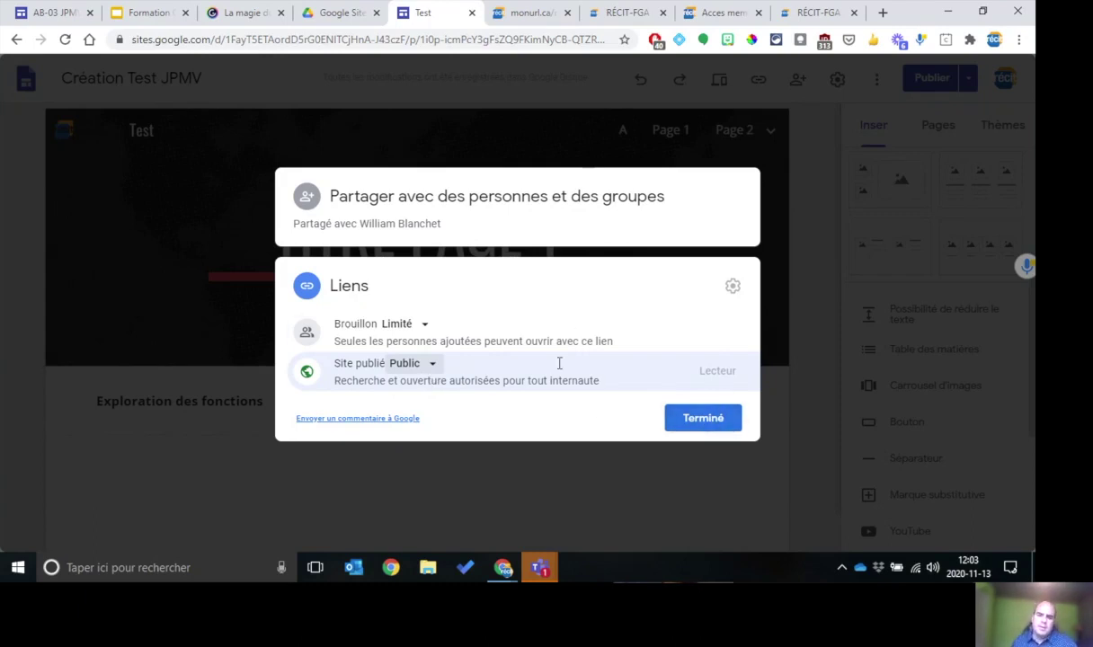
pyautogui.click(717, 421)
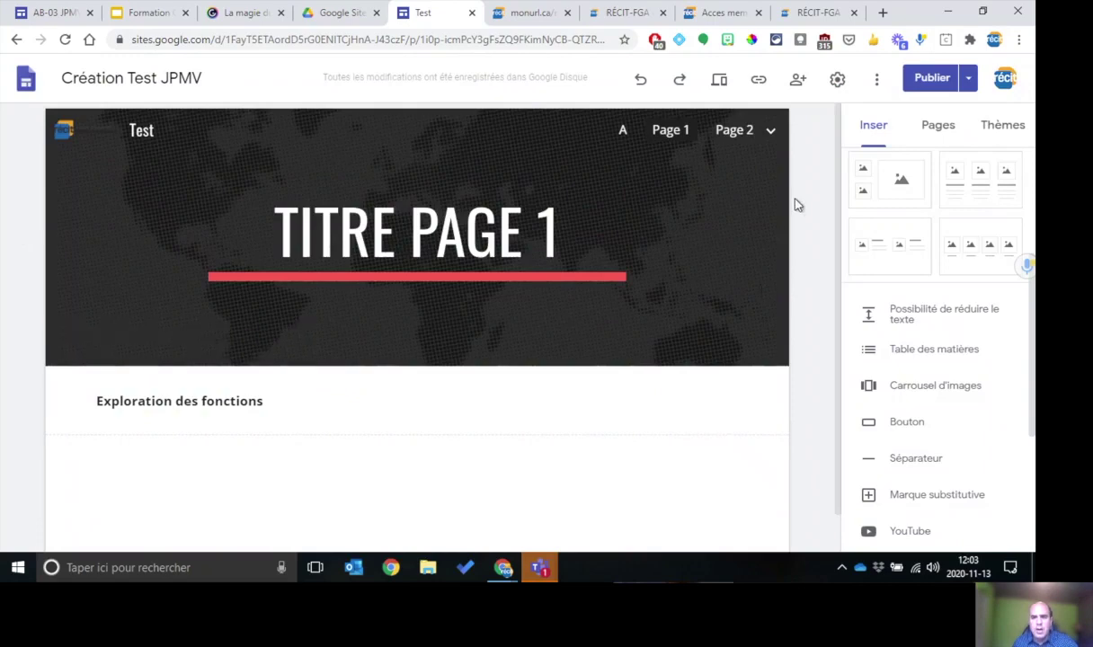
# - Check the site for unpublished changes and return to the editor
pyautogui.click(941, 80)
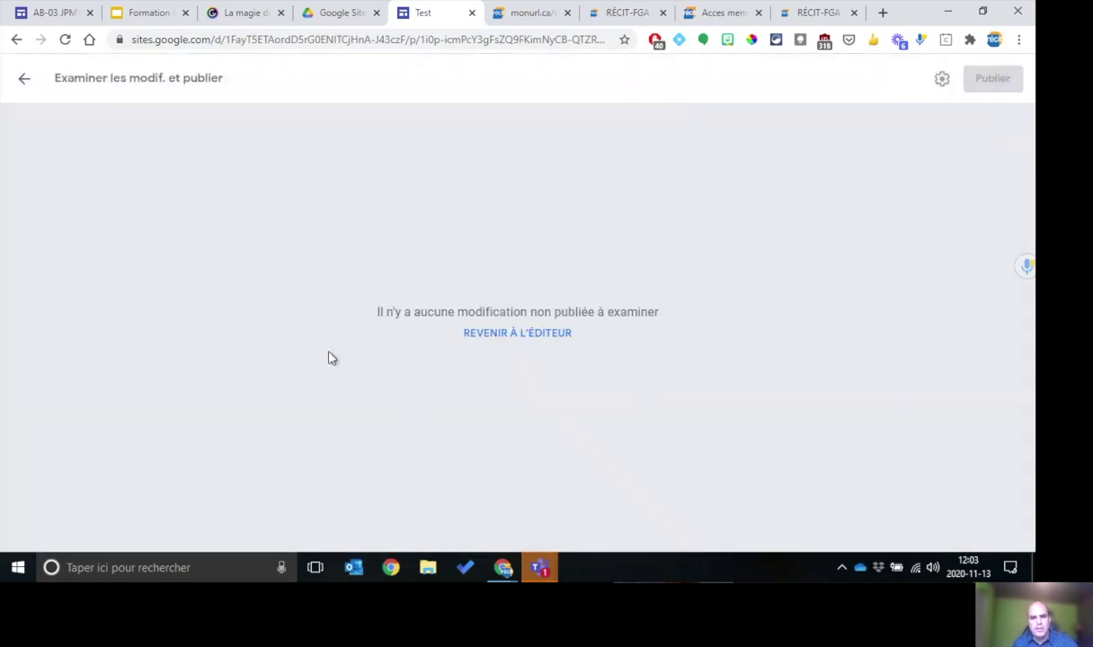
pyautogui.click(538, 332)
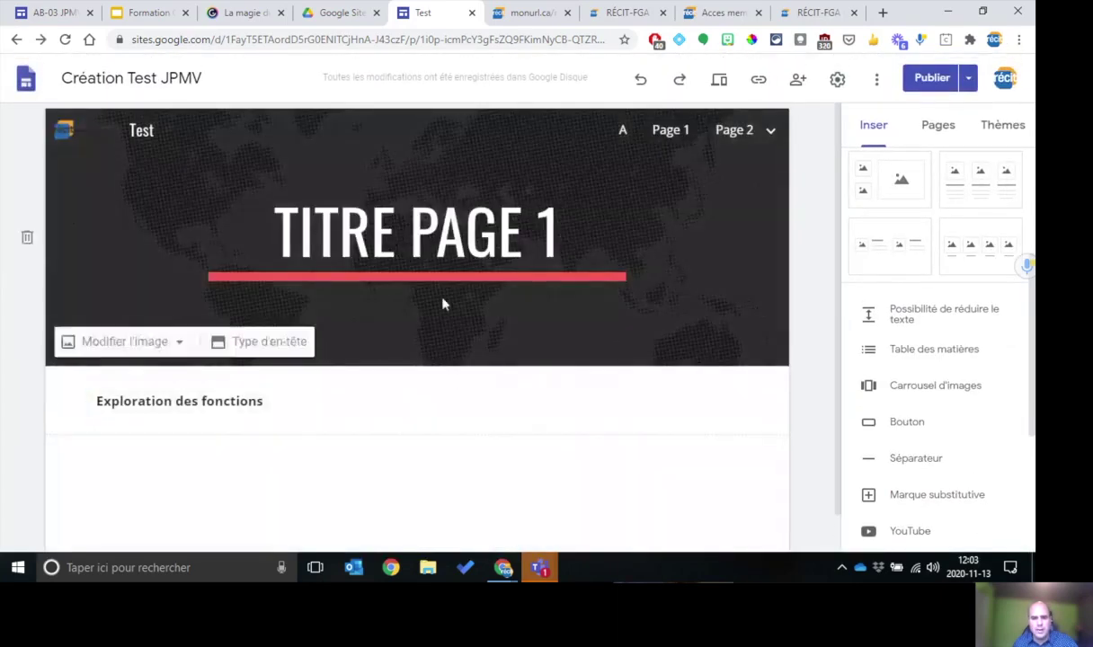
# - Change the header title to "TITRE PAGGGE 1", compare the draft with the published version, and return to the editor without publishing
pyautogui.click(567, 252)
pyautogui.doubleClick(546, 236)
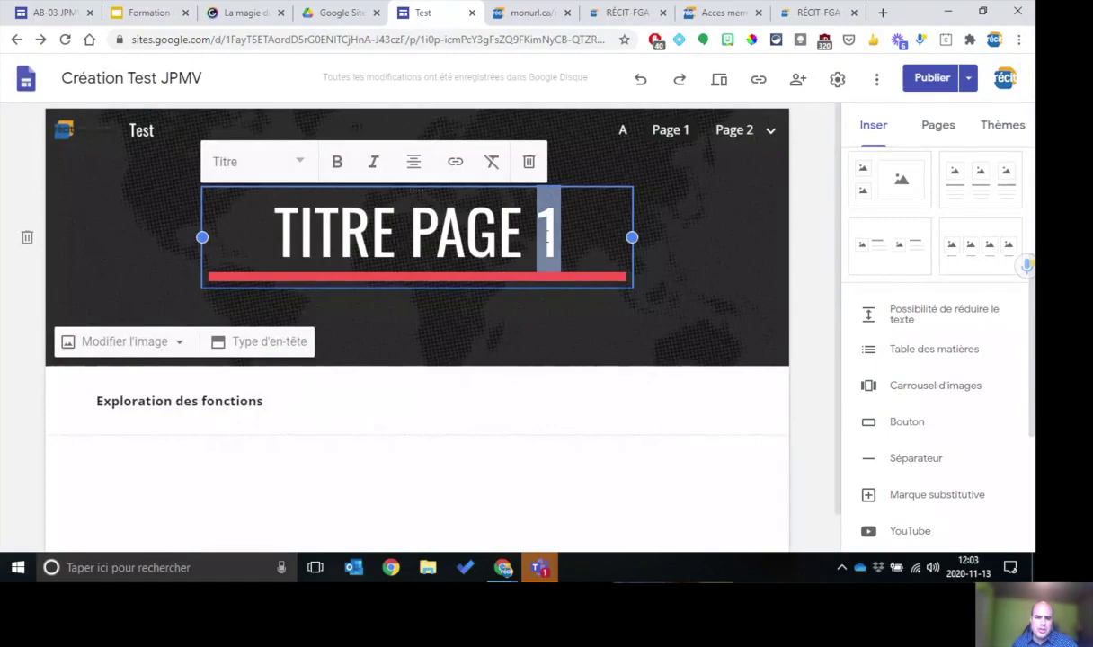
pyautogui.click(510, 238)
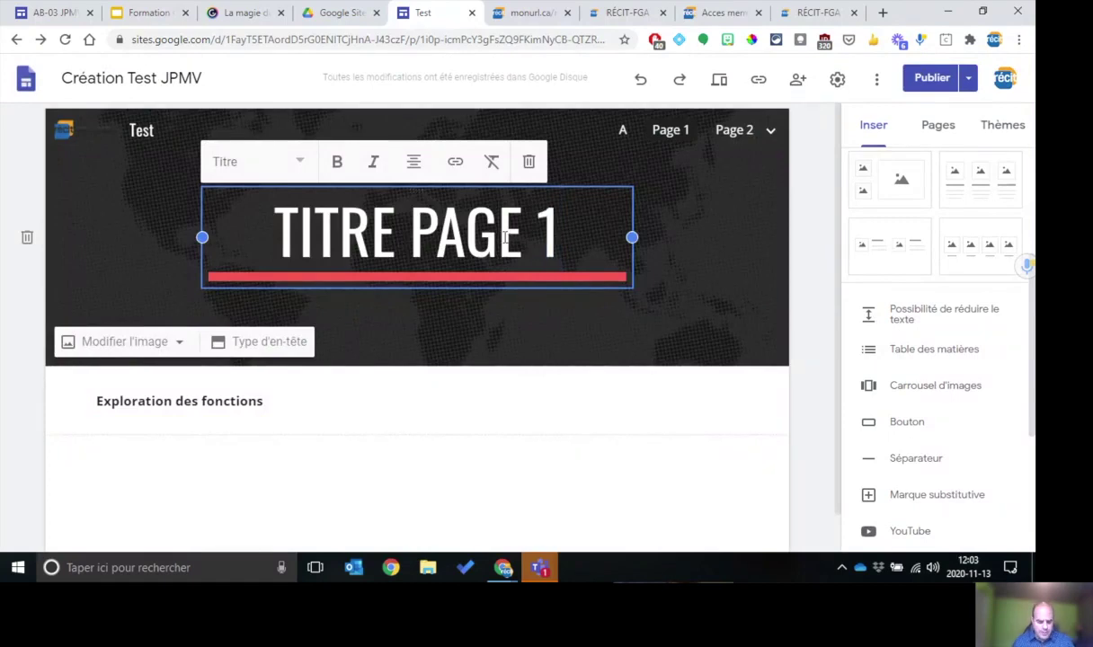
pyautogui.write('GG')
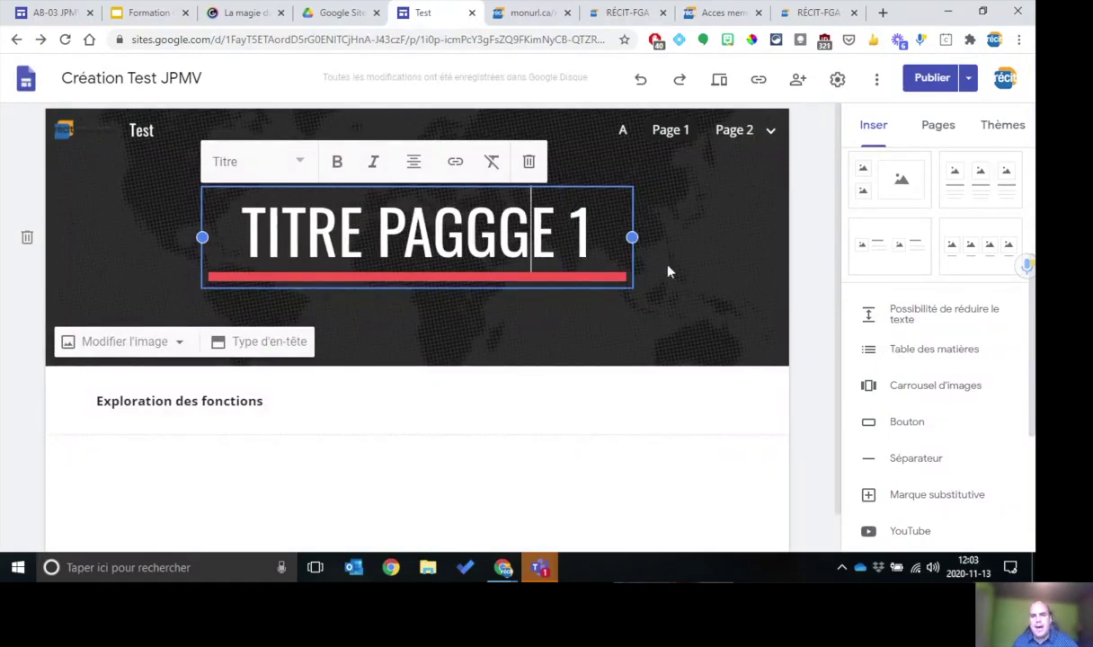
pyautogui.click(690, 263)
pyautogui.click(926, 81)
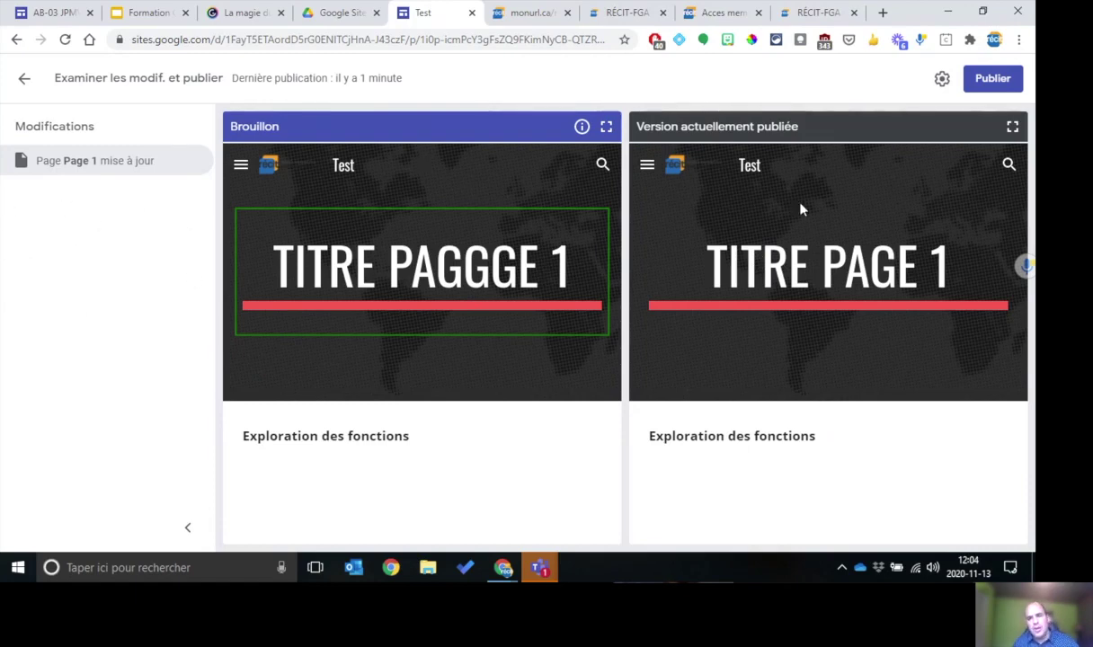
pyautogui.click(25, 78)
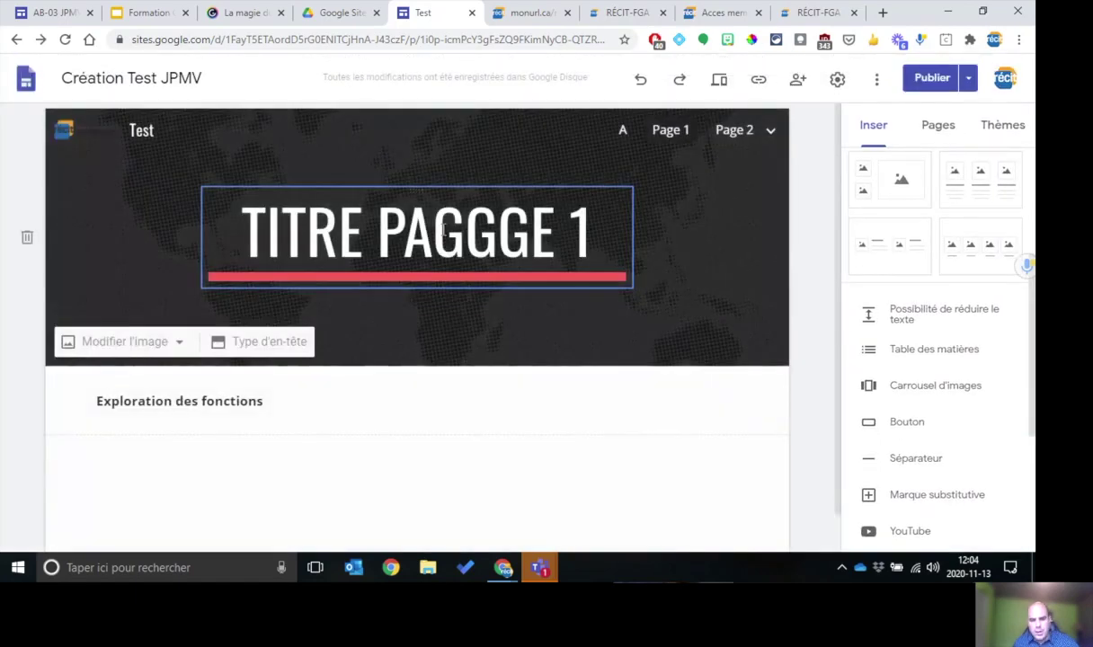
# - Change the header title to "TITRE PAGE 10" and publish the updated version of the site
pyautogui.click(443, 230)
pyautogui.press('BackSpace')
pyautogui.press('BackSpace')
pyautogui.click(585, 258)
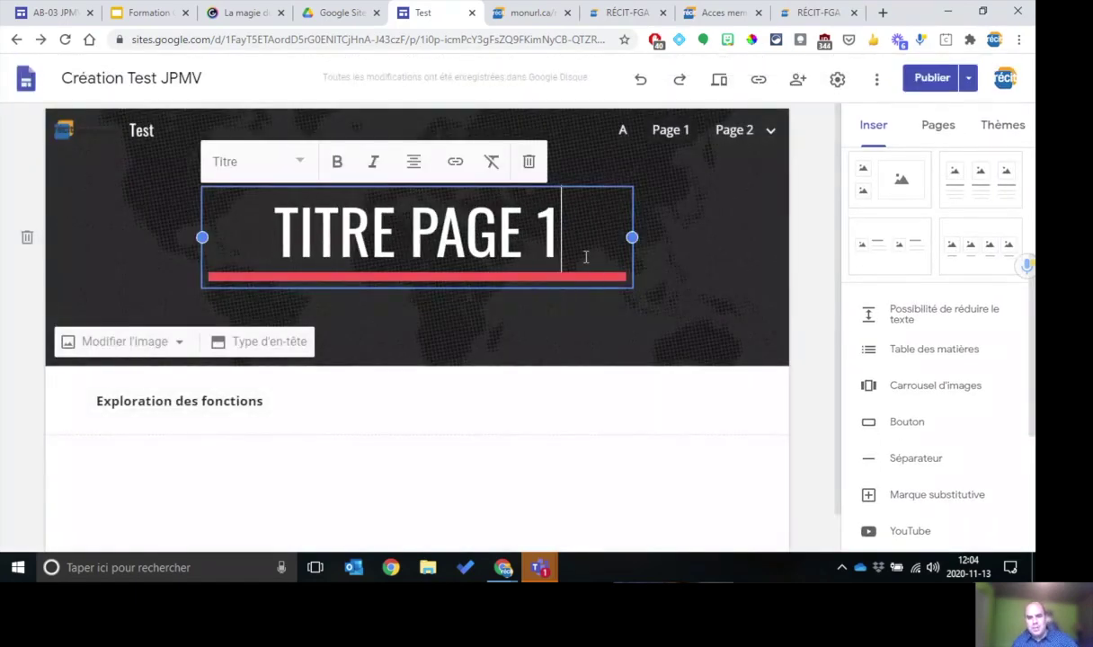
pyautogui.write('0')
pyautogui.click(673, 250)
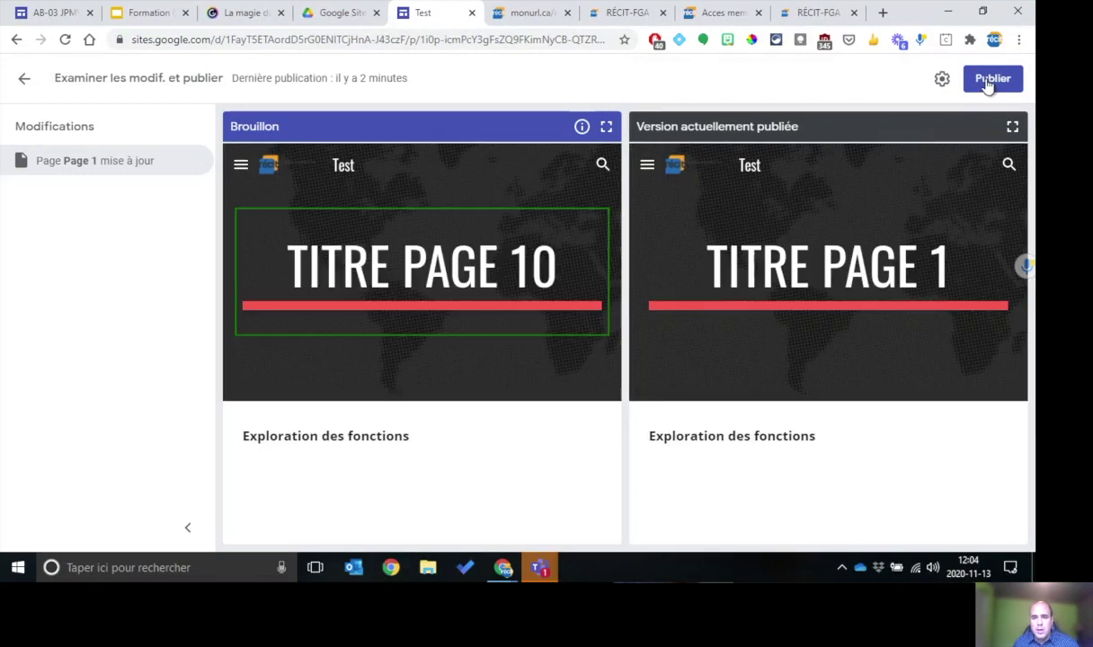
pyautogui.click(988, 81)
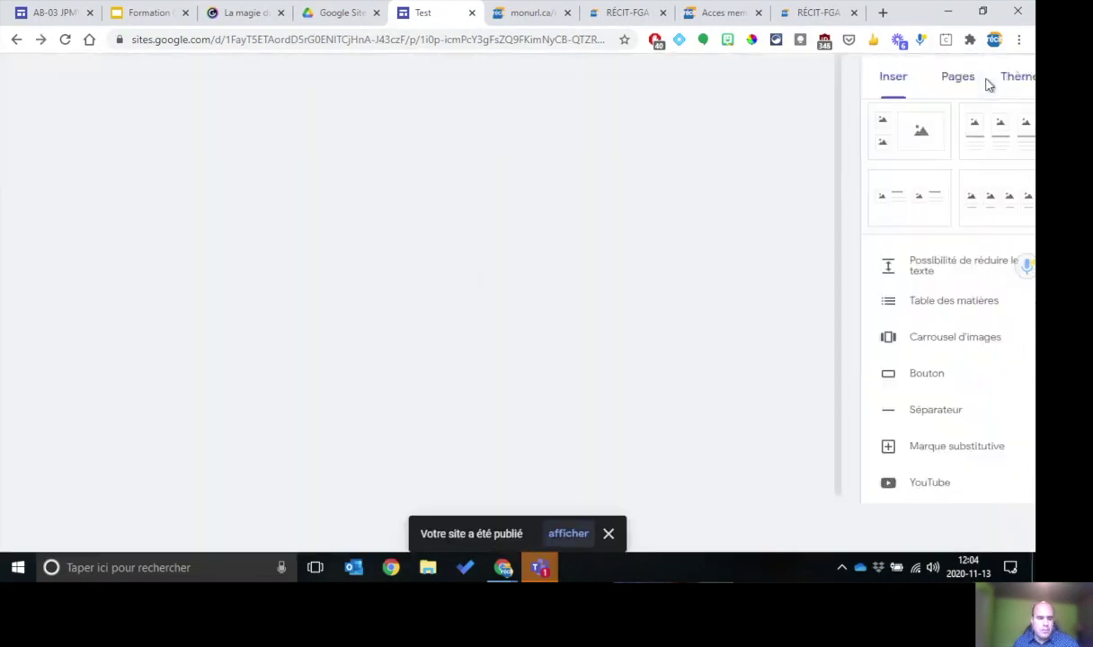